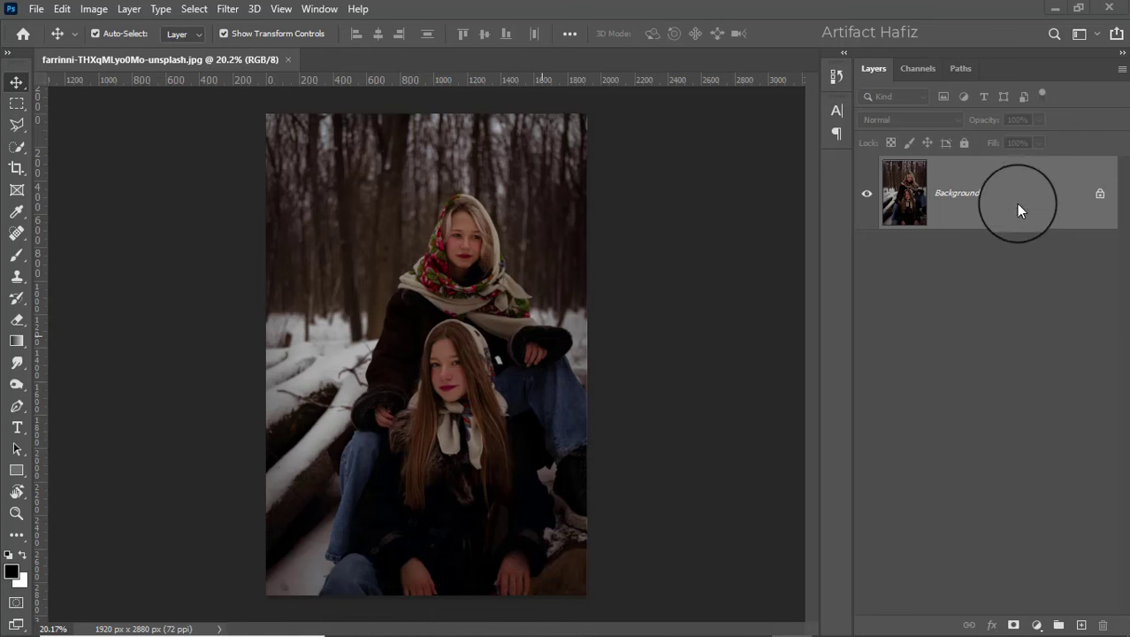
Step: Start dragging the winter portrait's Background layer in the Layers panel
drag(1018, 205, 1003, 304)
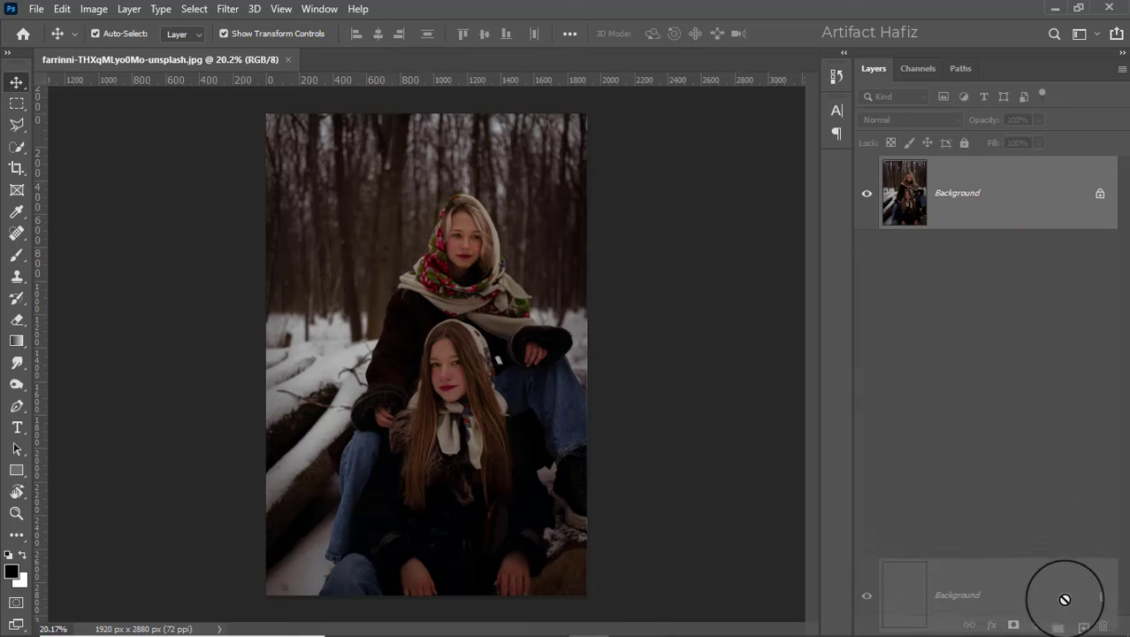
Step: Duplicate Background, convert the copy for Smart Filters, and launch the Camera Raw Filter
drag(1003, 304, 1080, 622)
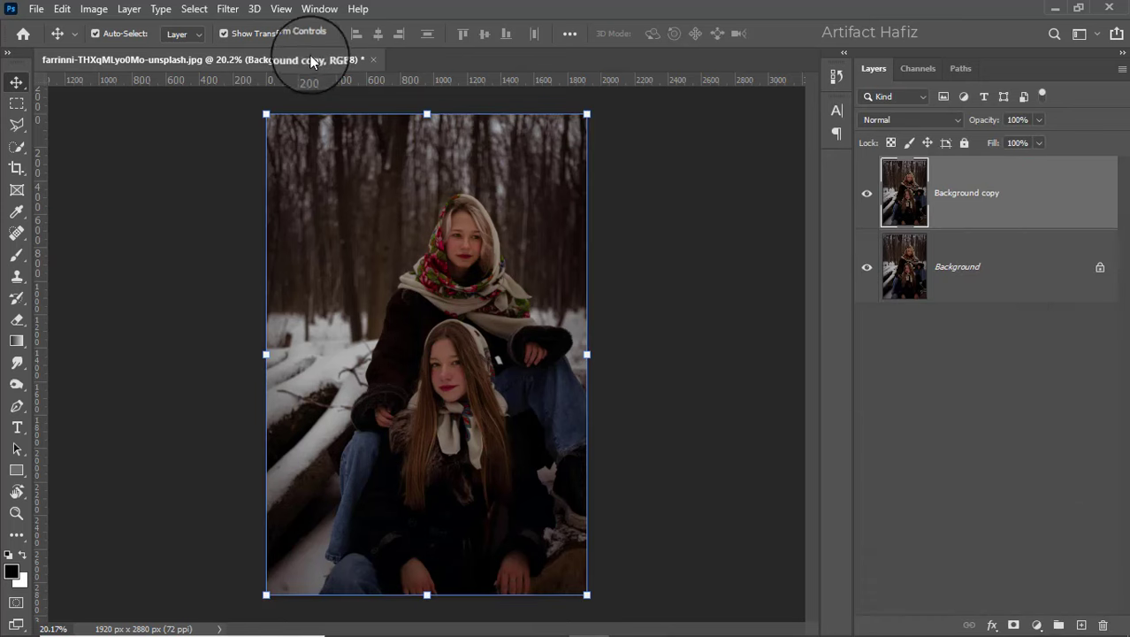
click(228, 8)
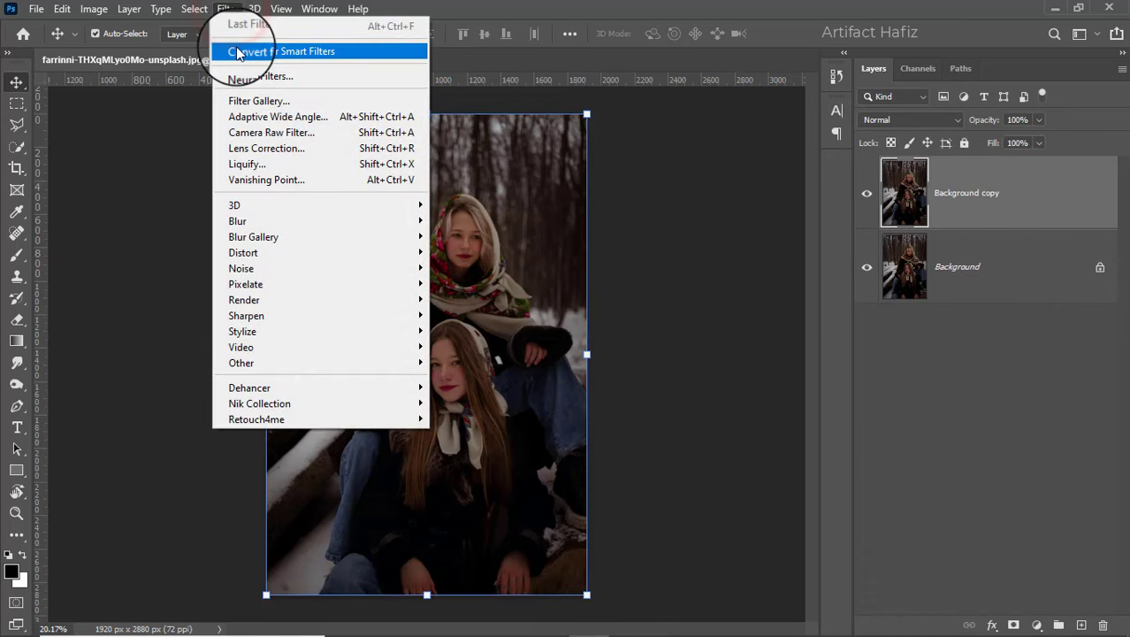
click(265, 51)
click(226, 9)
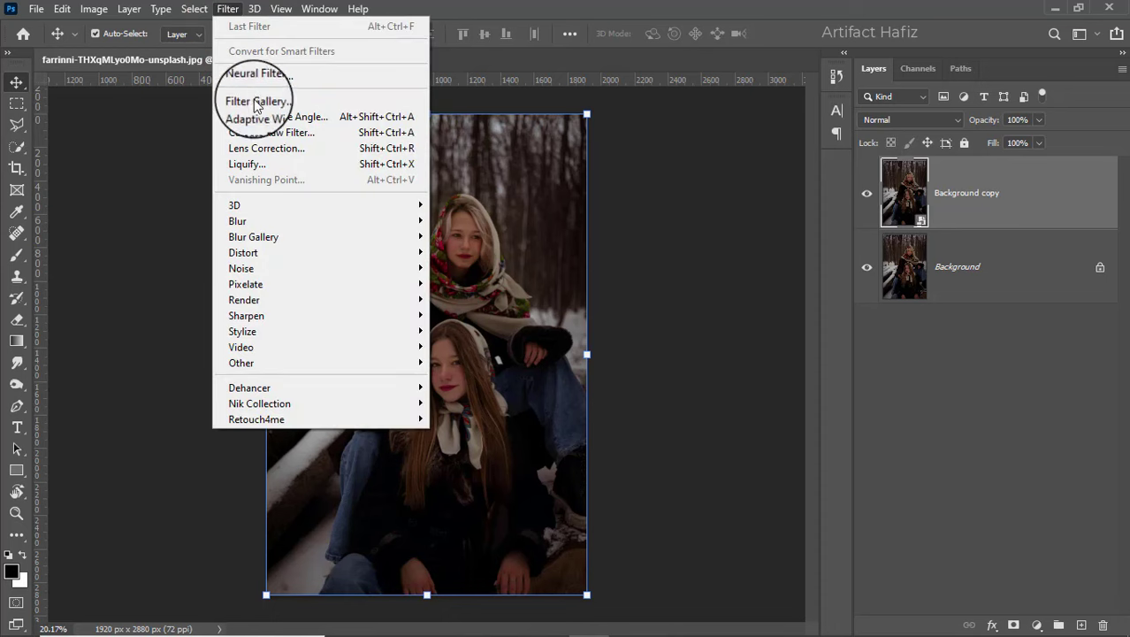
click(266, 133)
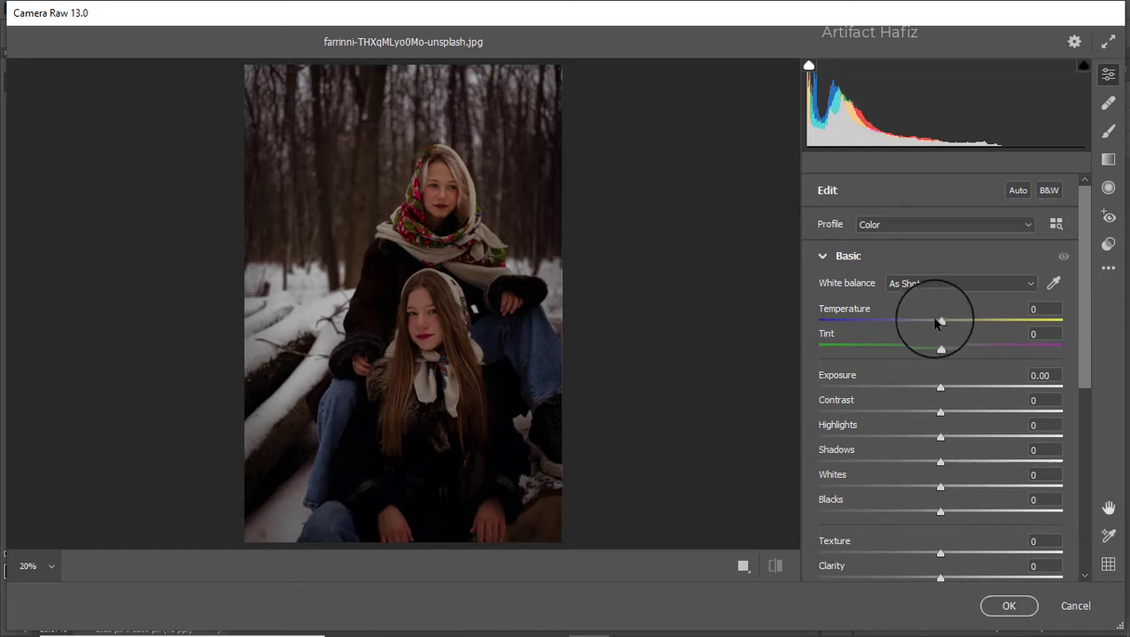
Step: Set Temperature +5, Tint -5, Exposure -0.15, Contrast -5, Highlights -14, Shadows +55, Whites +63, Blacks -14
mouse_move(941, 321)
mouse_down()
mouse_move(971, 321)
mouse_move(936, 321)
mouse_move(951, 321)
mouse_move(906, 346)
mouse_move(967, 346)
mouse_move(900, 349)
mouse_move(937, 347)
mouse_up()
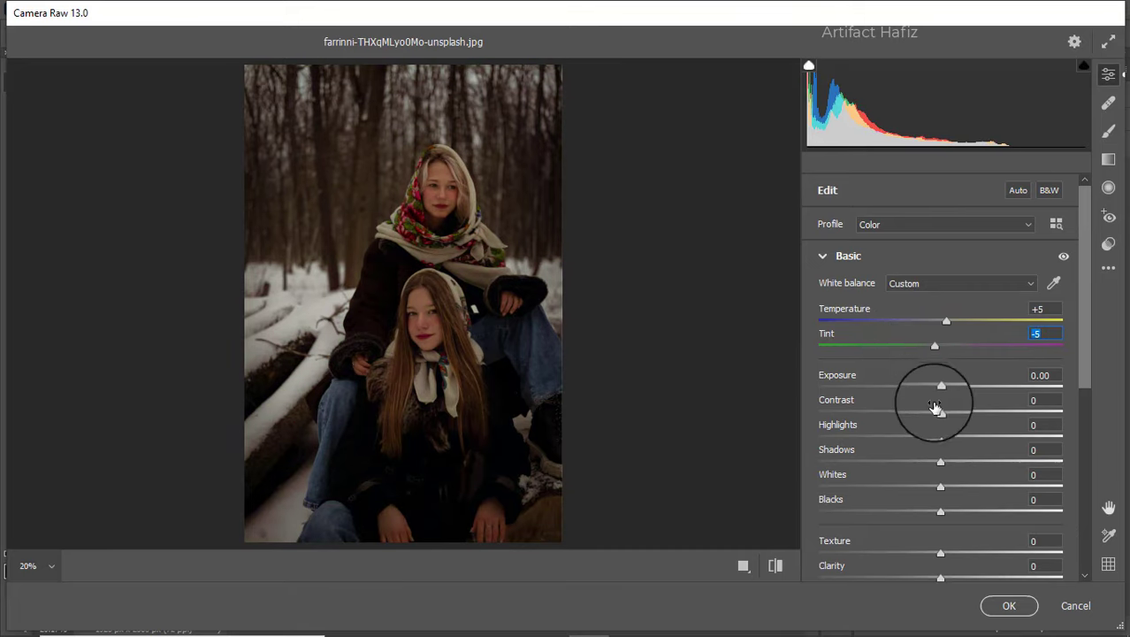
mouse_move(941, 389)
mouse_down()
mouse_move(920, 387)
mouse_move(936, 385)
mouse_up()
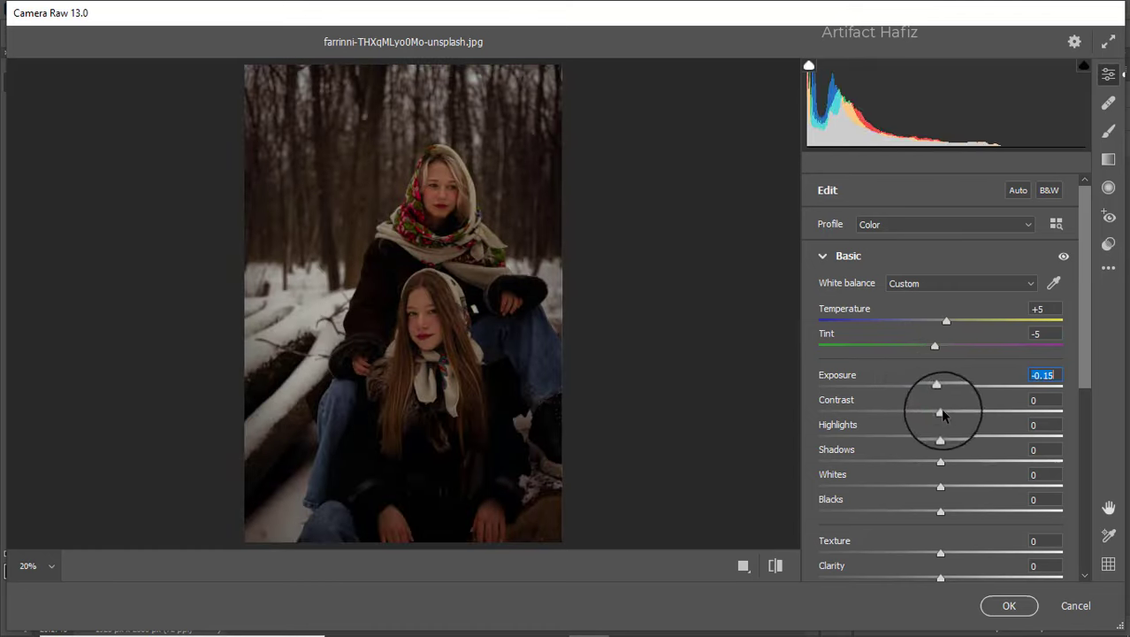
mouse_move(940, 413)
mouse_down()
mouse_move(918, 438)
mouse_move(901, 434)
mouse_move(979, 434)
mouse_move(926, 435)
mouse_up()
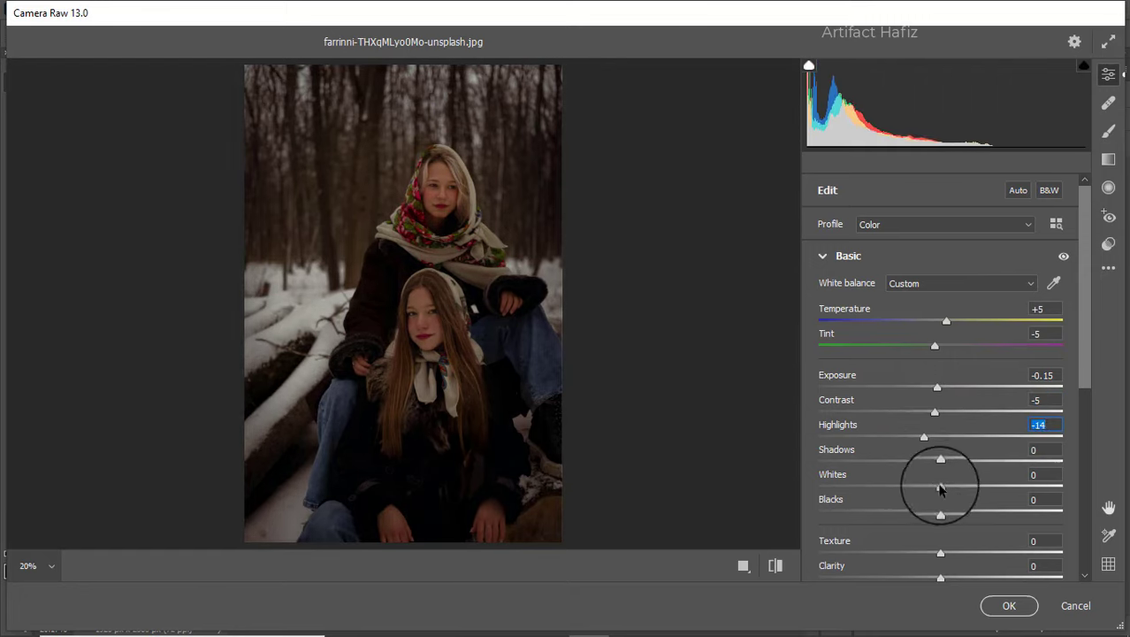
mouse_move(941, 488)
mouse_down()
mouse_move(1026, 486)
mouse_move(971, 486)
mouse_move(1021, 485)
mouse_move(1004, 475)
mouse_up()
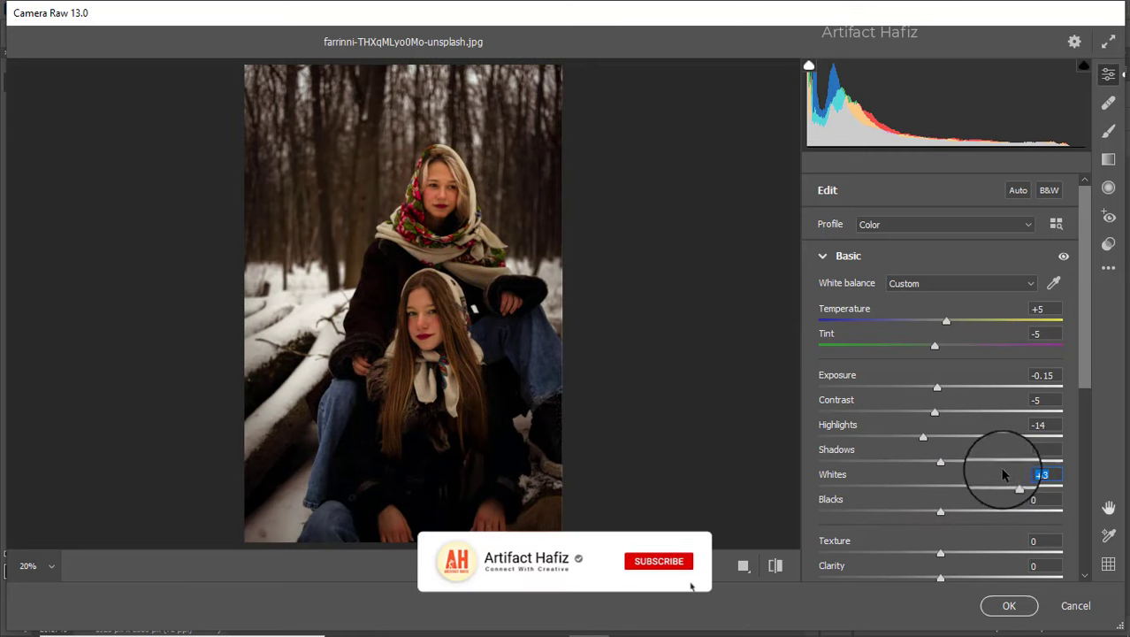
scroll(990, 460, down, 1)
drag(942, 423, 1009, 421)
mouse_move(940, 471)
mouse_down()
mouse_move(908, 467)
mouse_move(923, 468)
mouse_up()
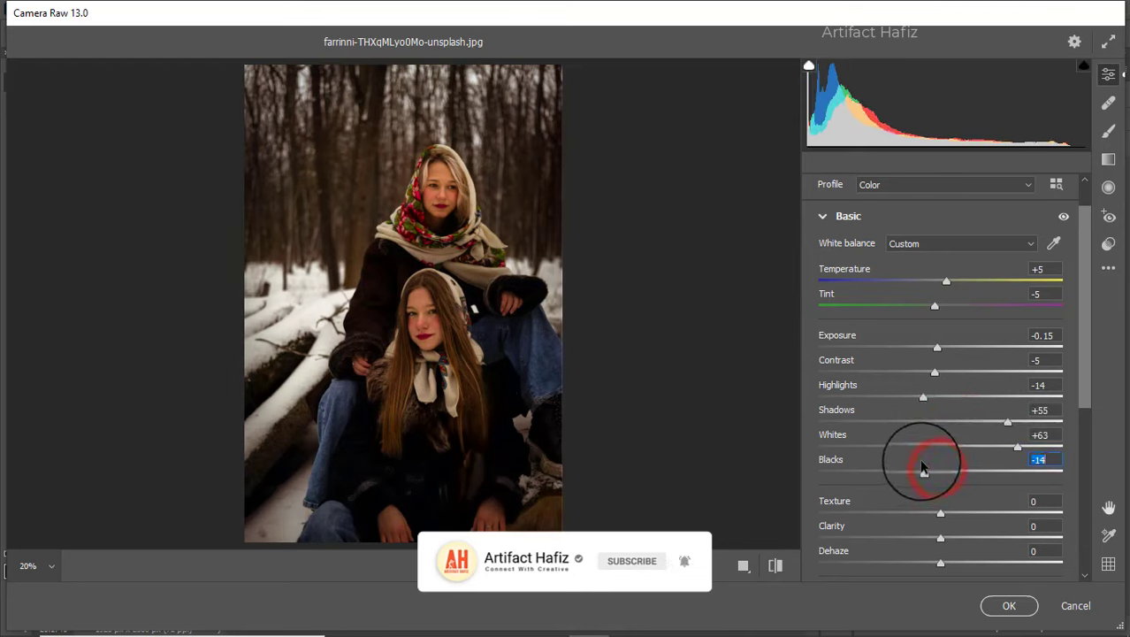
scroll(946, 426, down, 1)
Step: Set Texture -3, Clarity +5, Dehaze -23, Vibrance +55 and Saturation -8
scroll(948, 428, down, 1)
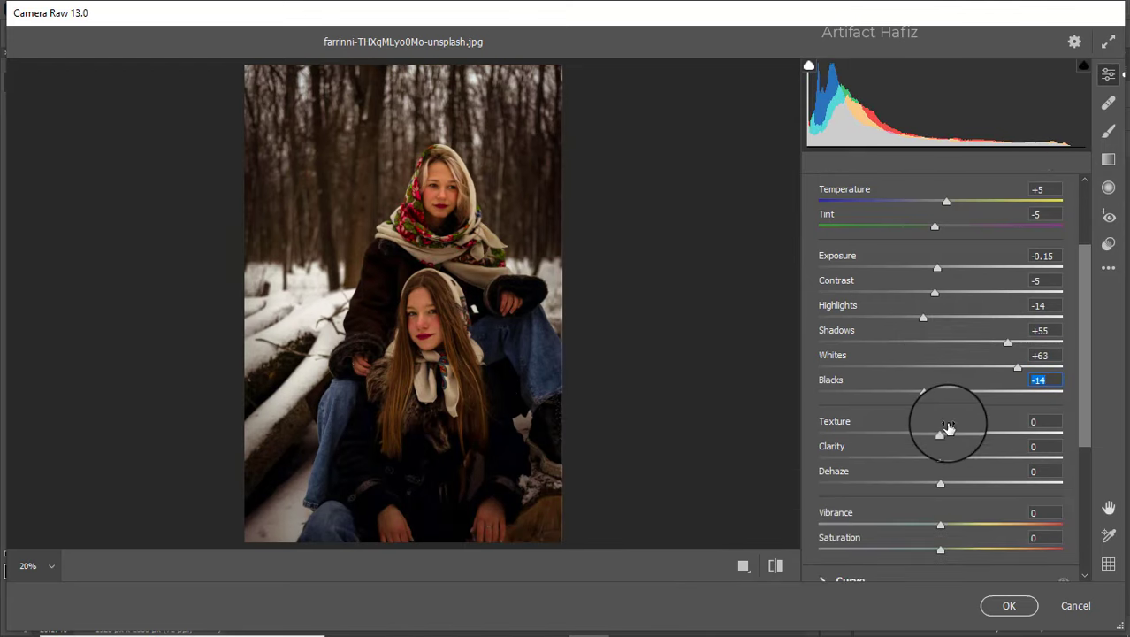
mouse_move(939, 435)
mouse_down()
mouse_move(1004, 434)
mouse_move(895, 435)
mouse_move(945, 461)
mouse_up()
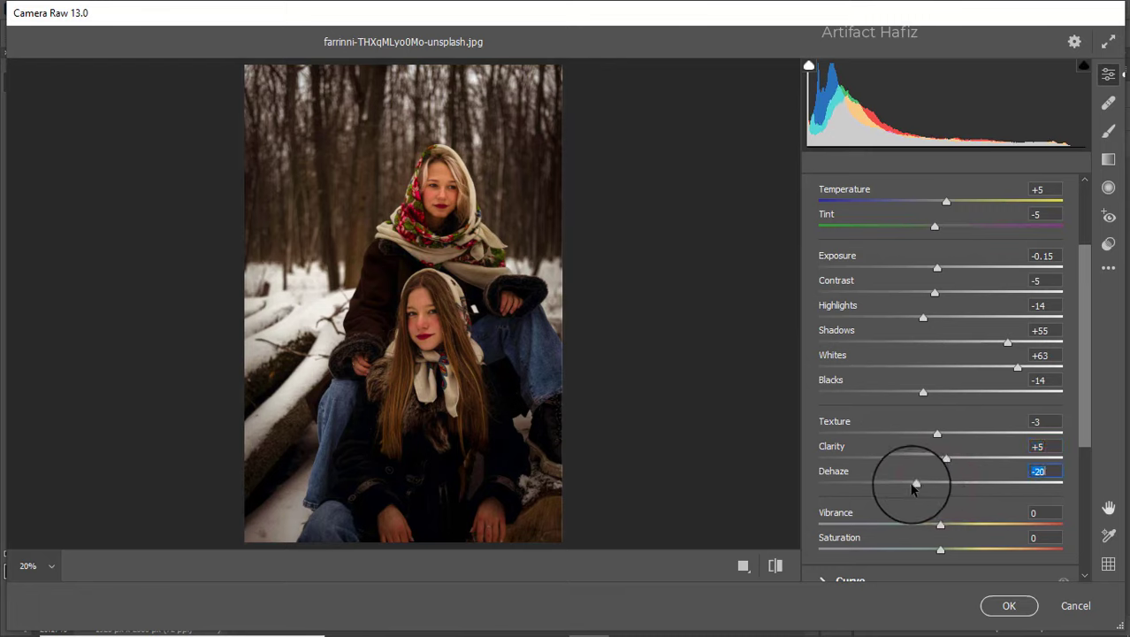
drag(973, 491, 914, 491)
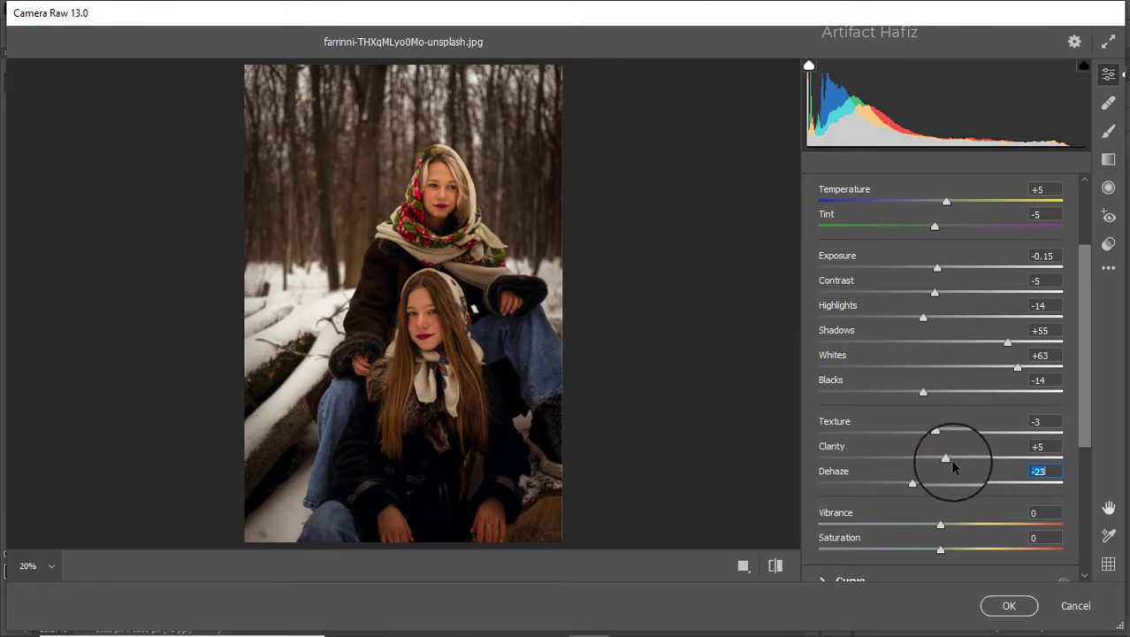
scroll(991, 466, down, 2)
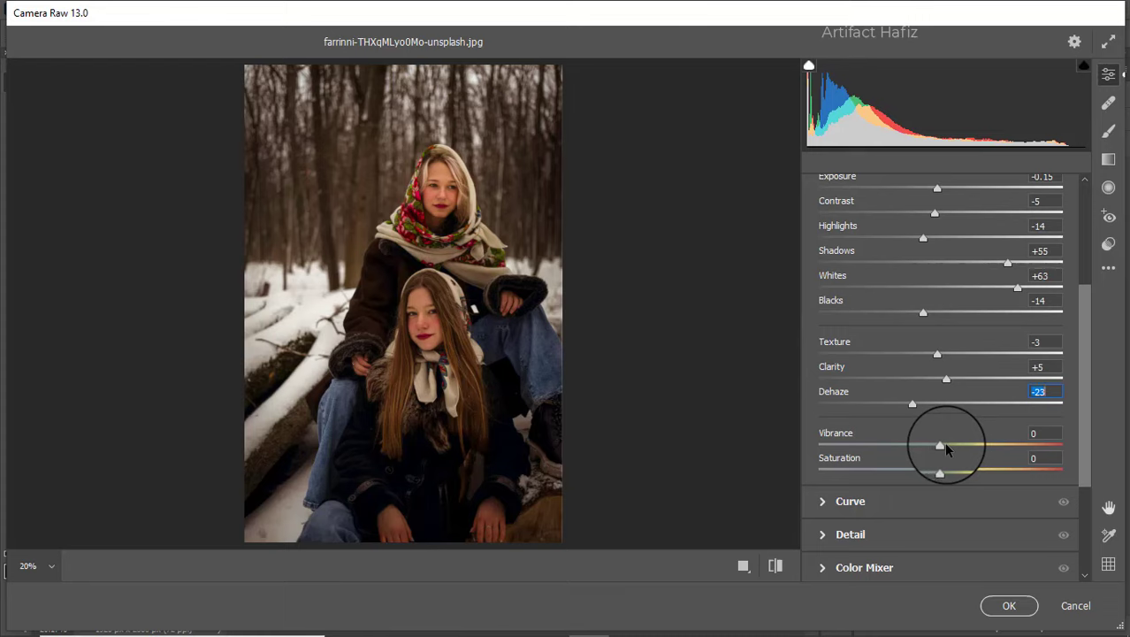
mouse_move(943, 445)
mouse_down()
mouse_move(1054, 449)
mouse_move(1007, 447)
mouse_up()
drag(940, 470, 929, 473)
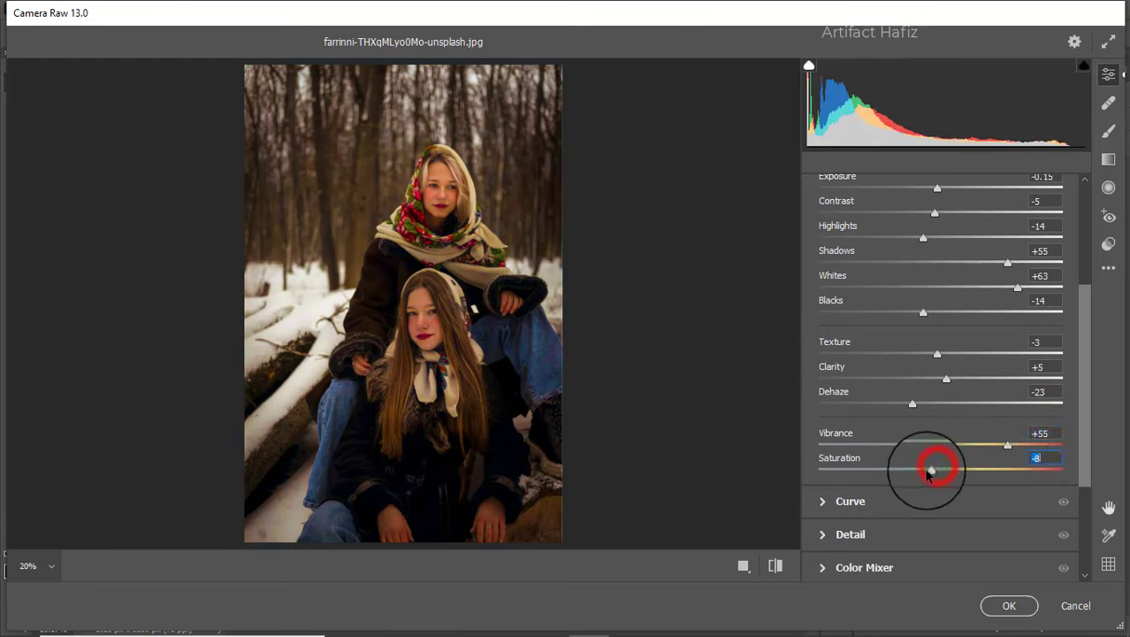
click(846, 501)
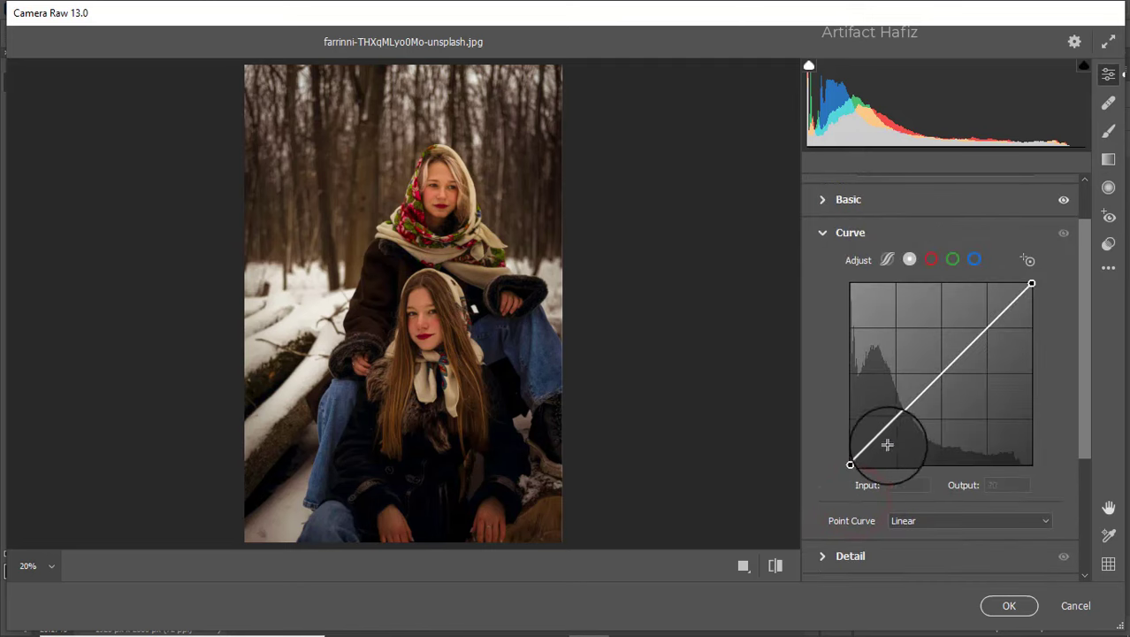
Step: Nudge the point curve's shadows down and highlights up, then add blue-channel curve points
drag(899, 436, 898, 424)
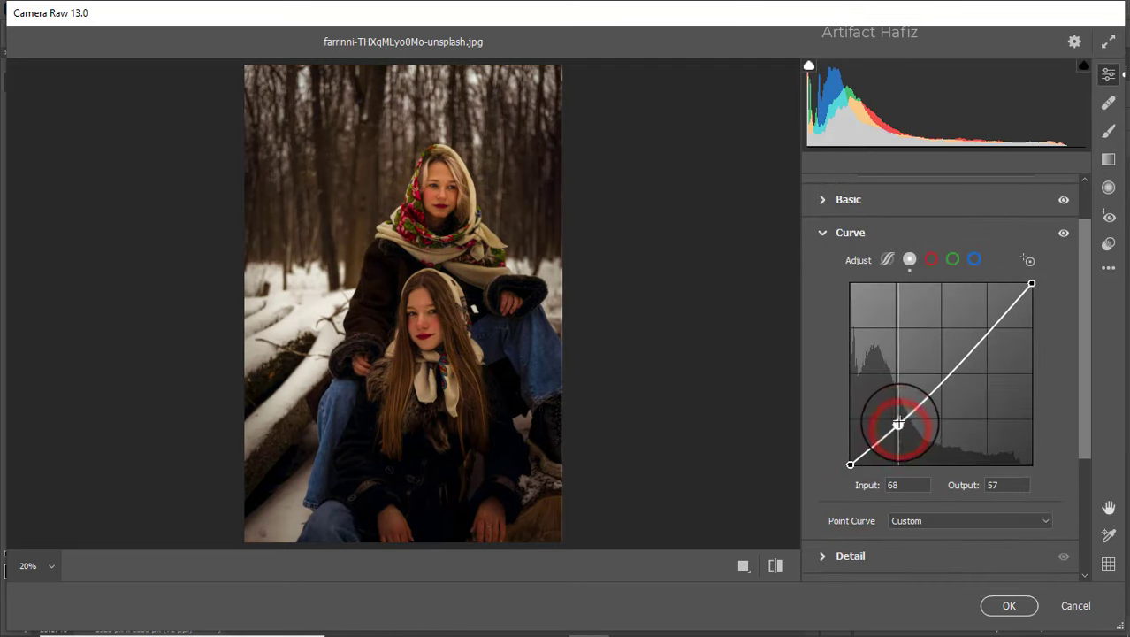
drag(988, 335, 987, 319)
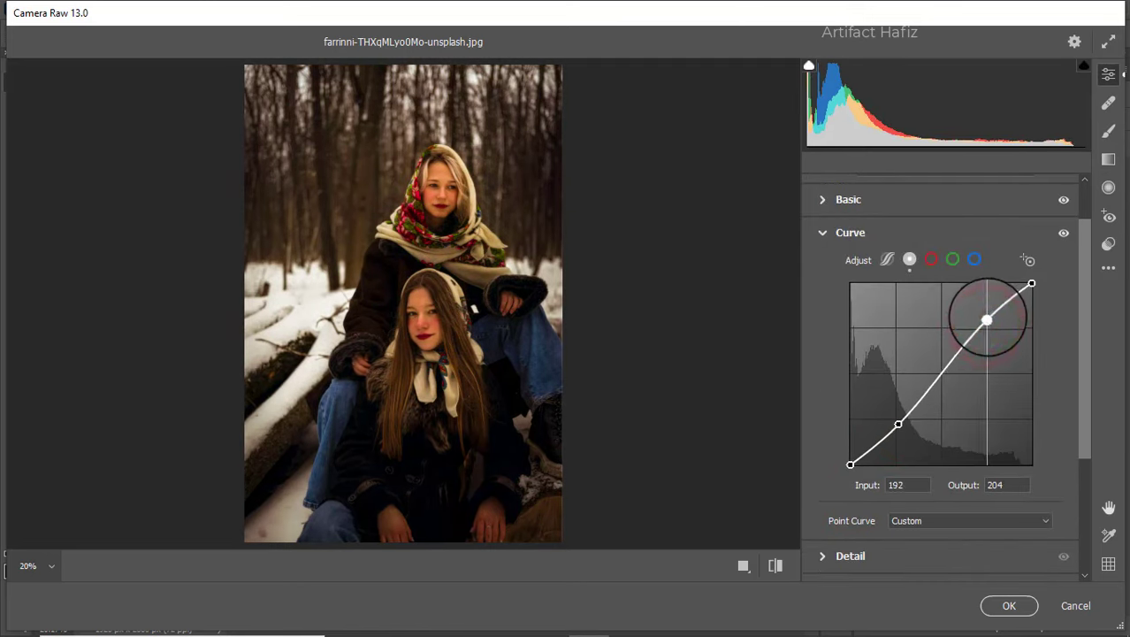
click(974, 259)
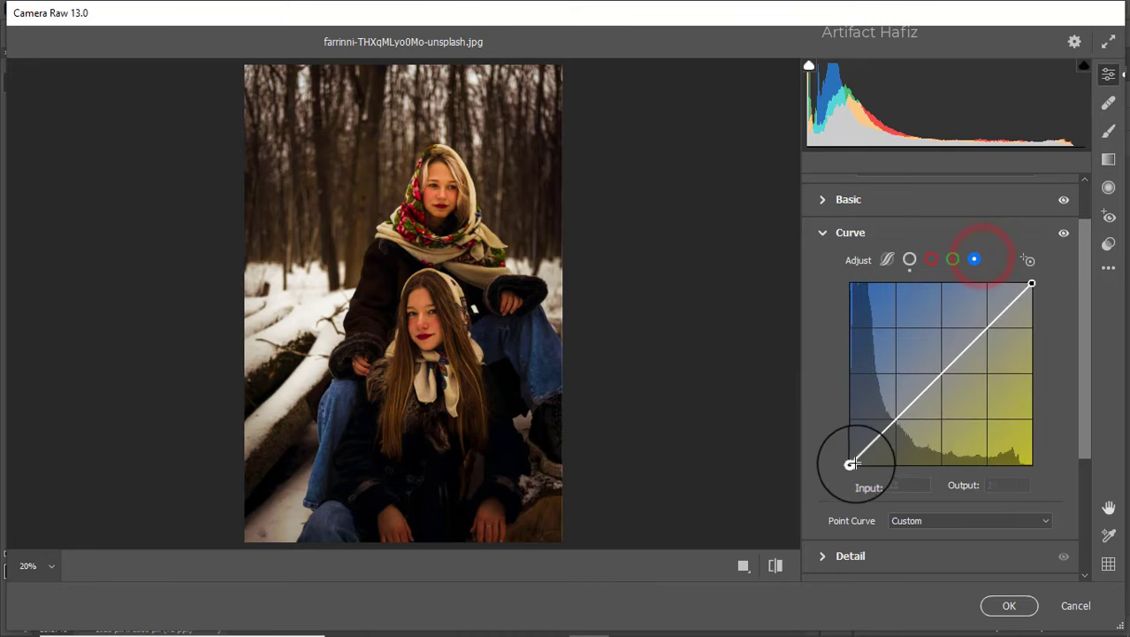
drag(851, 464, 851, 457)
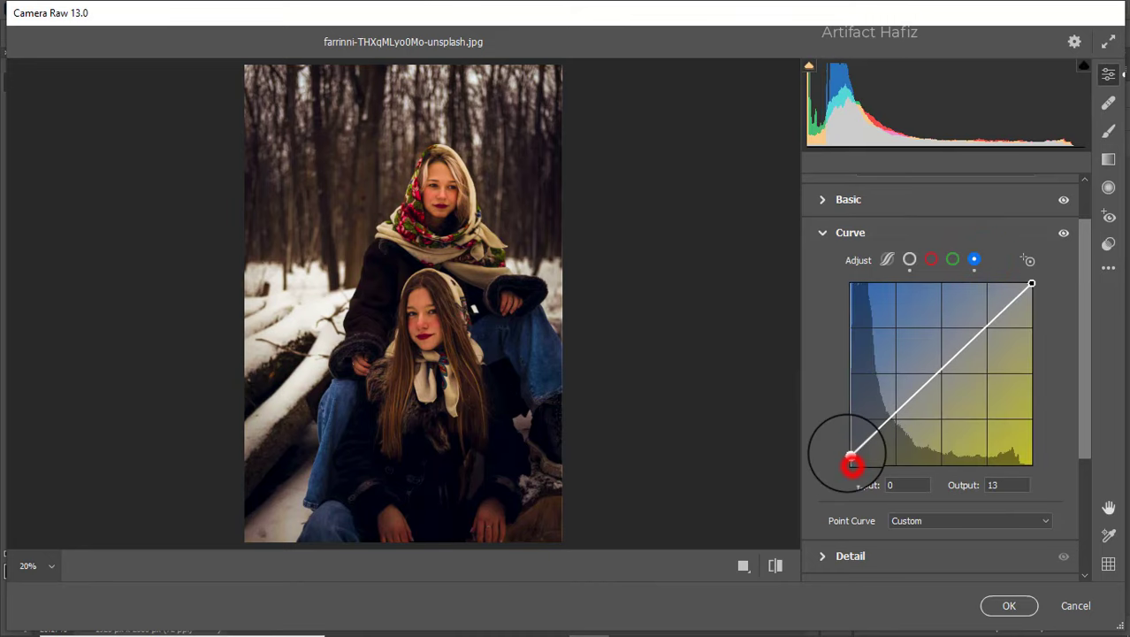
click(898, 425)
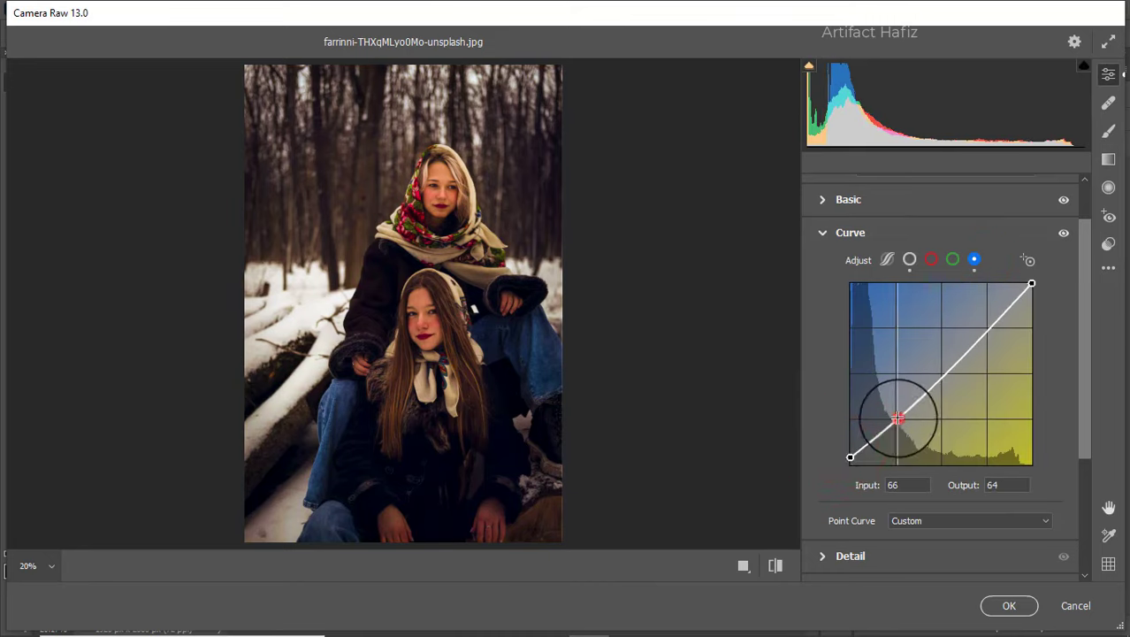
click(989, 324)
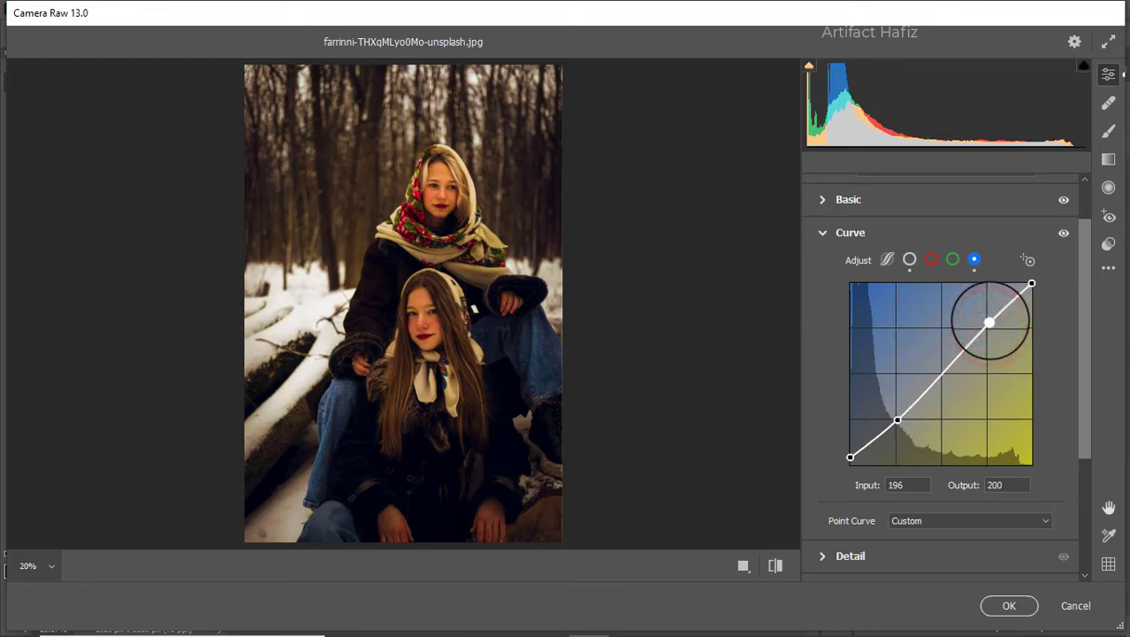
Step: Ease the blue curve back toward straight, with points at 66→72 and 196→200
scroll(888, 354, down, 3)
scroll(896, 365, up, 2)
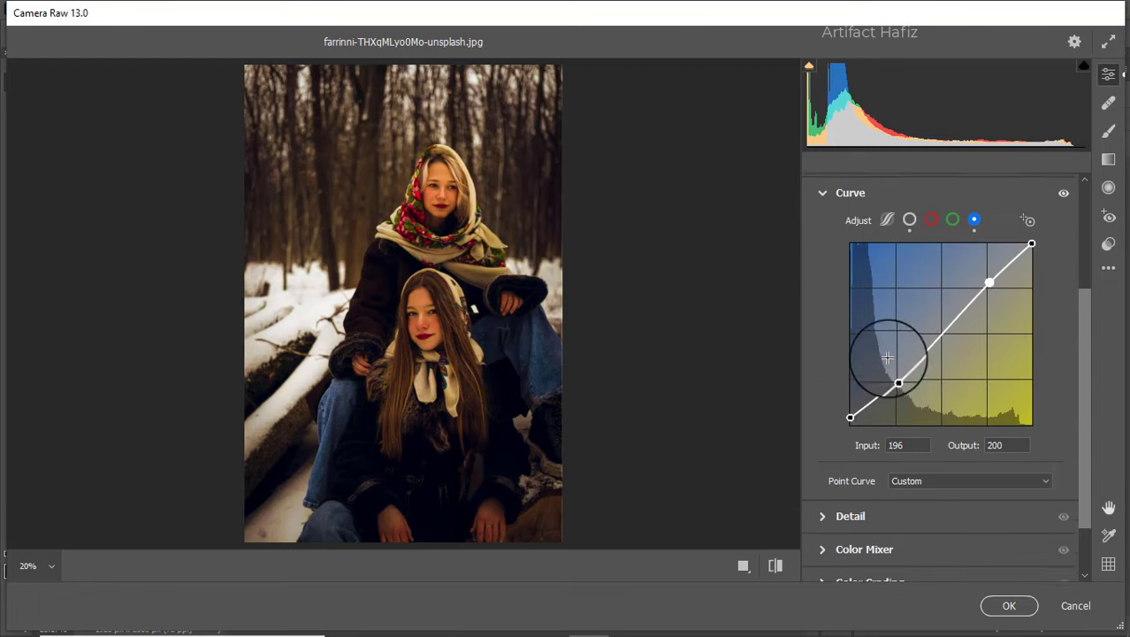
scroll(896, 365, up, 1)
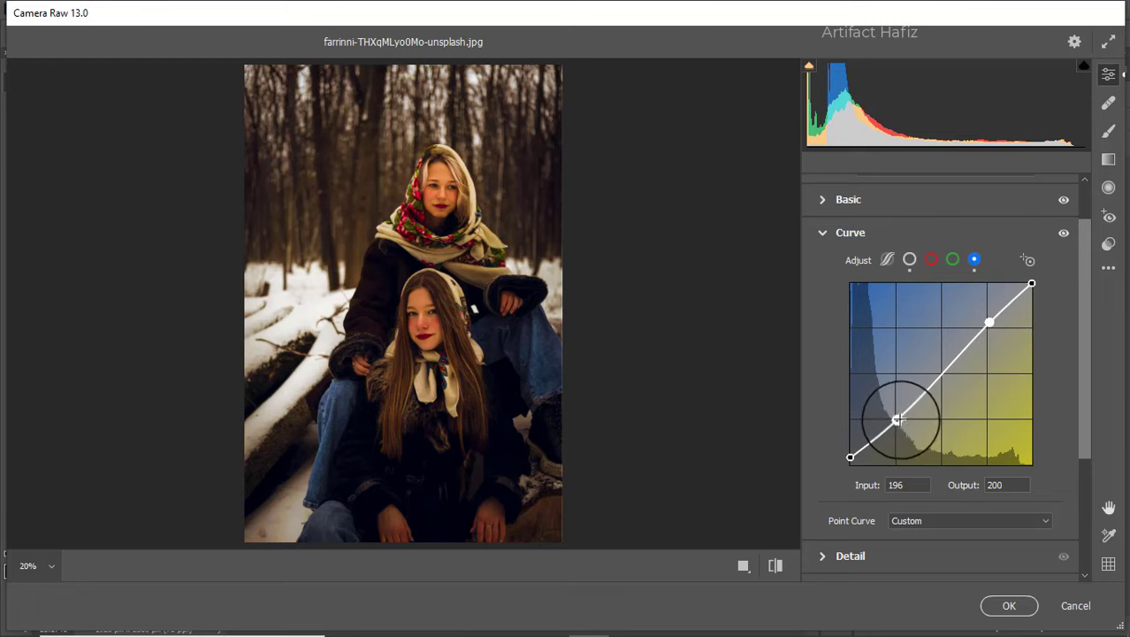
drag(941, 379, 934, 370)
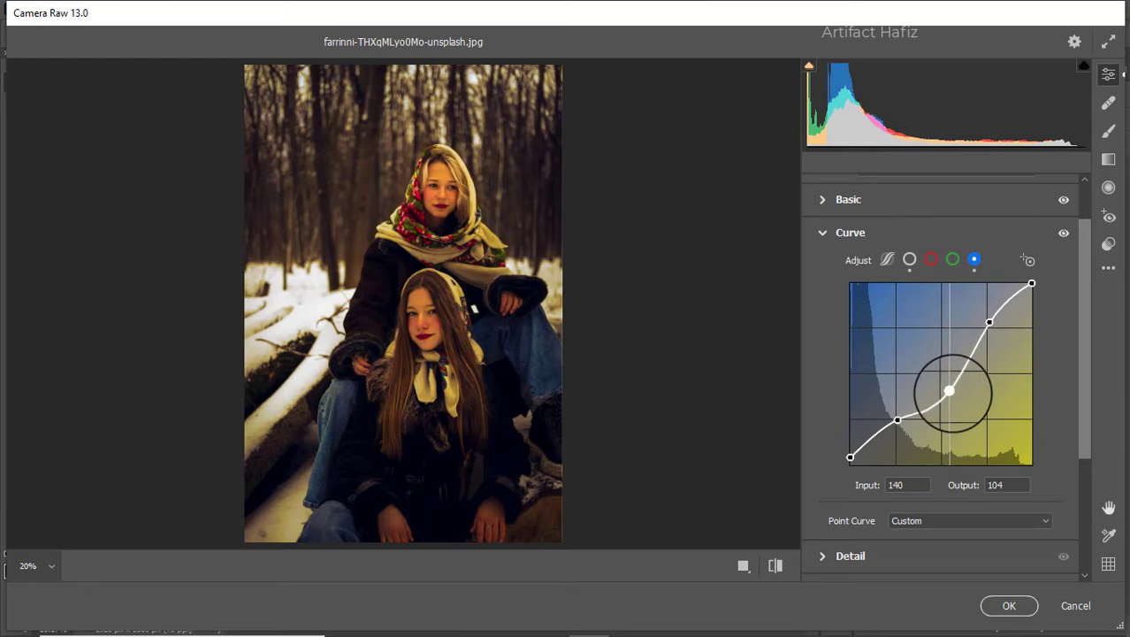
drag(934, 371, 943, 369)
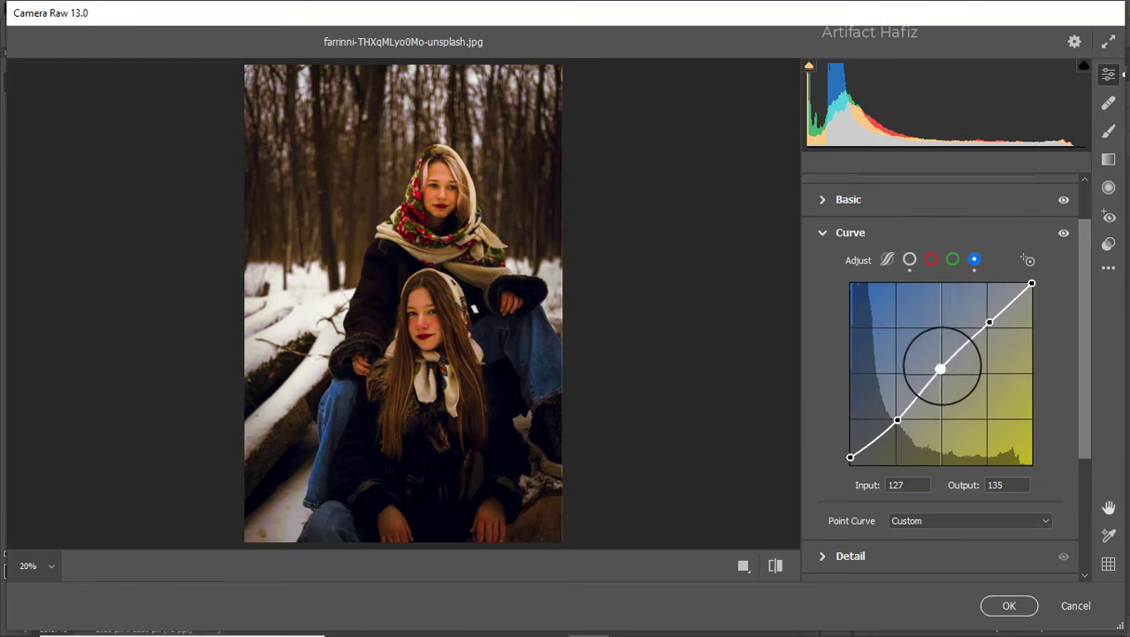
drag(895, 421, 897, 413)
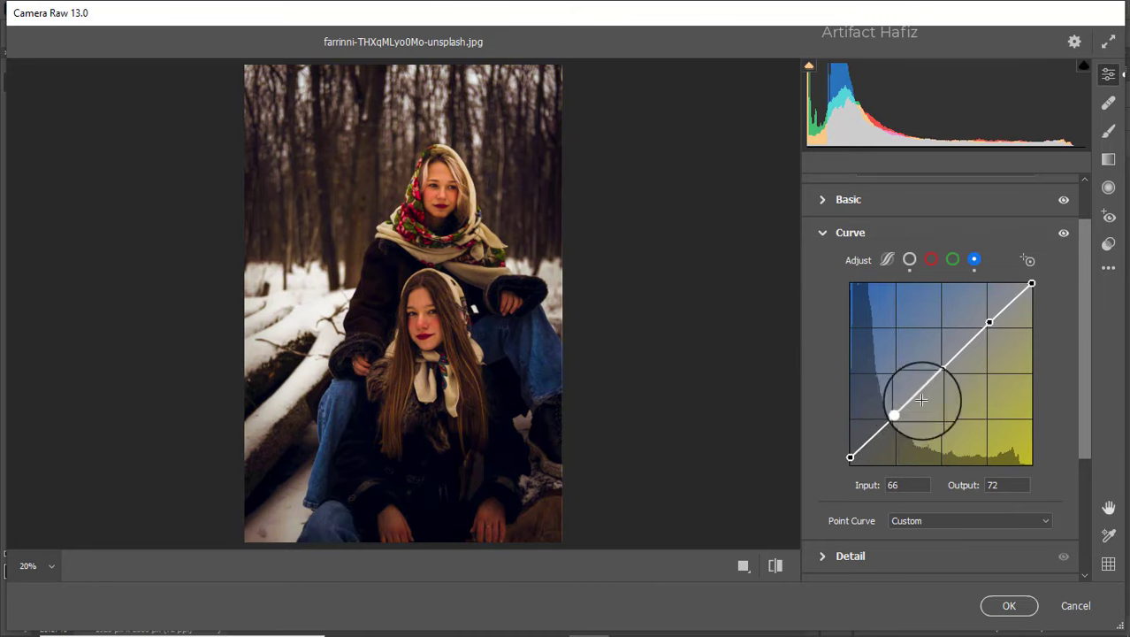
scroll(922, 399, down, 3)
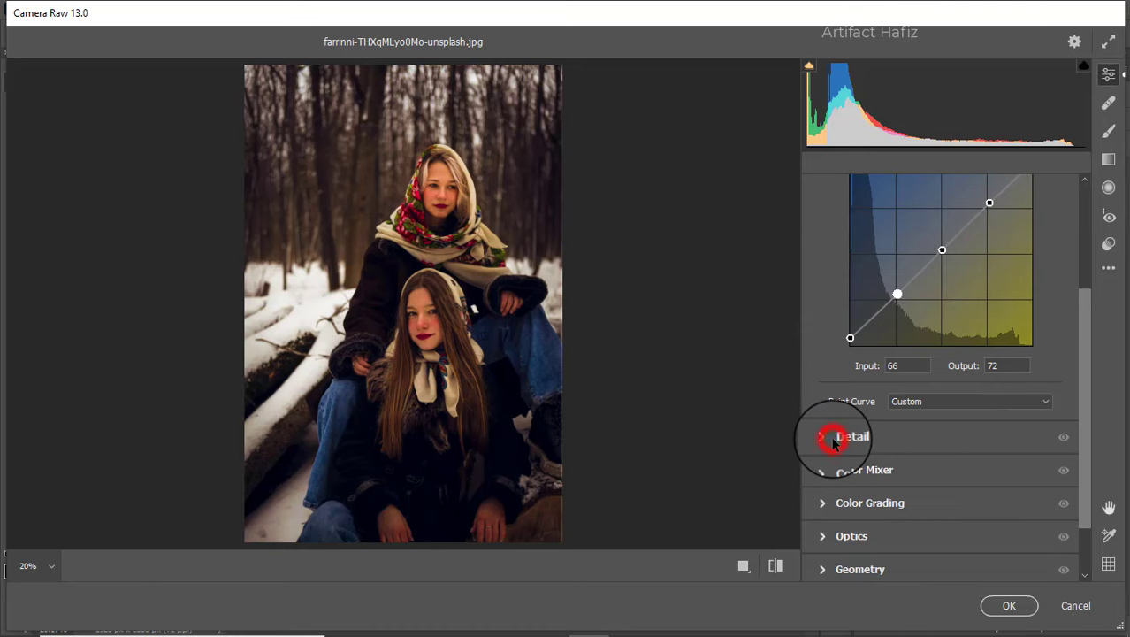
Step: Set Detail Sharpening 11, Noise Reduction 9 and Color Noise Reduction 13
click(833, 439)
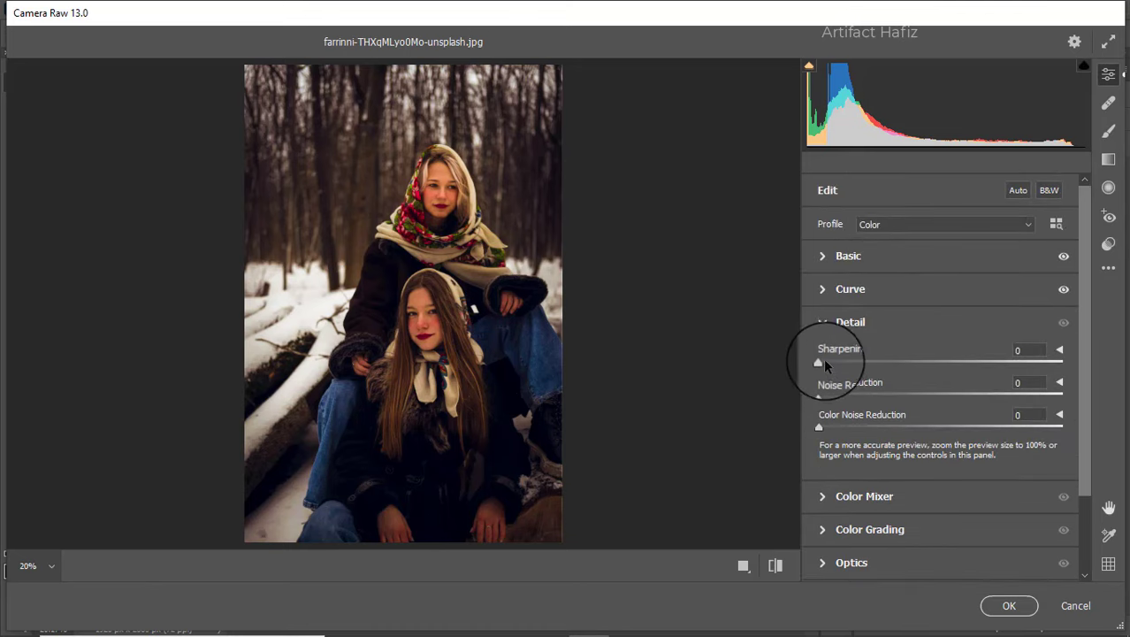
mouse_move(823, 362)
mouse_down()
mouse_move(837, 362)
mouse_move(857, 398)
mouse_move(842, 395)
mouse_move(852, 429)
mouse_up()
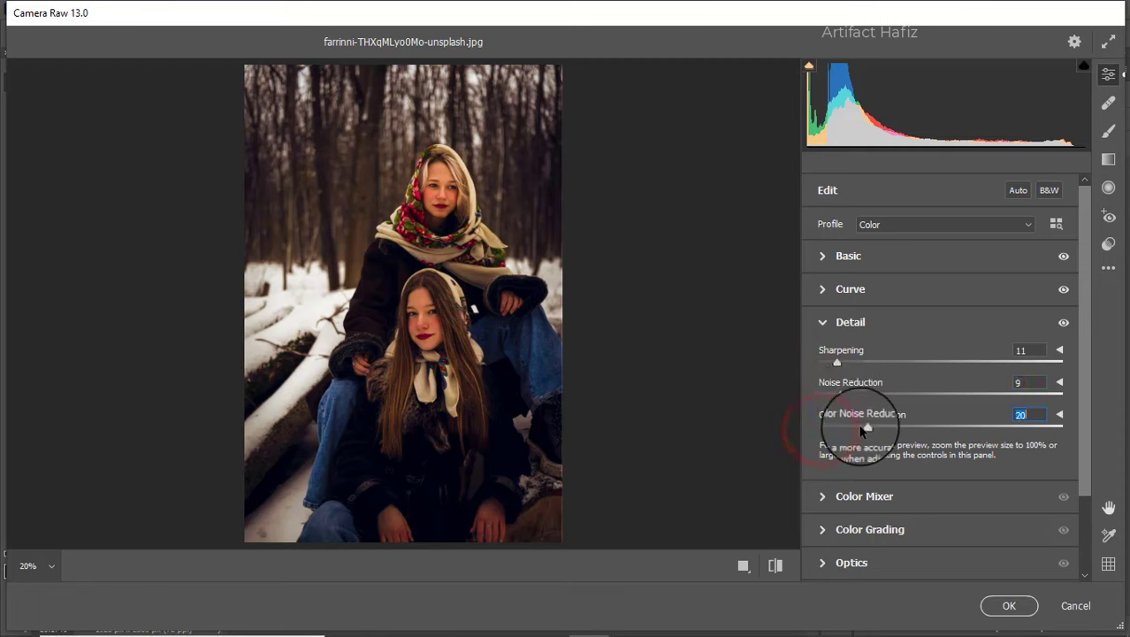
scroll(849, 428, down, 1)
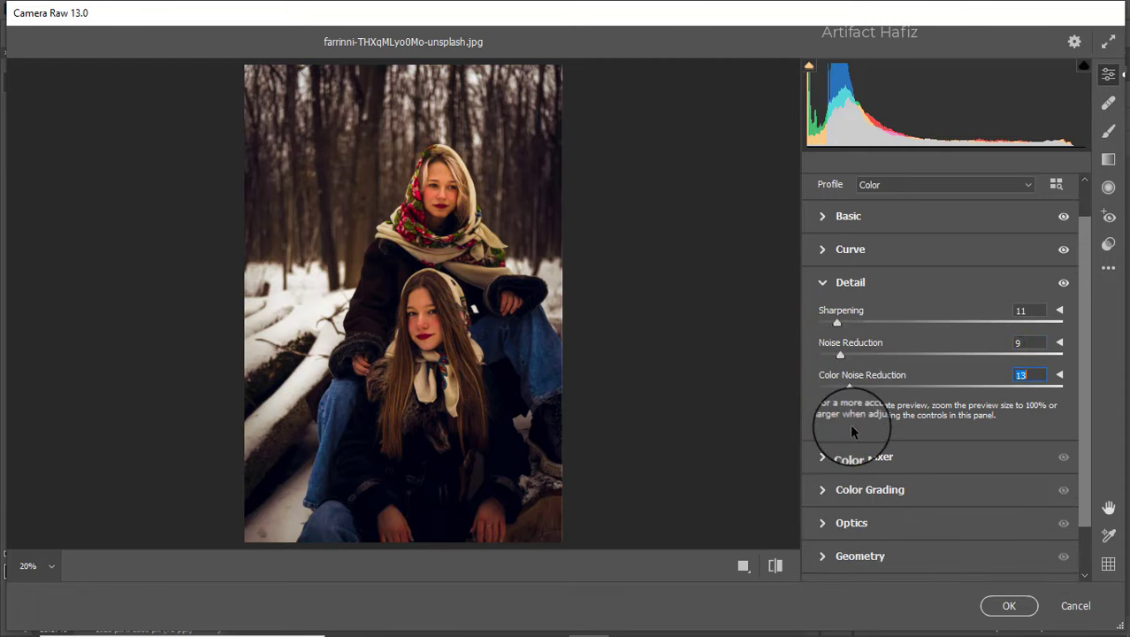
Step: In HSL Saturation, desaturate yellows and greens and nudge reds, aquas and blues up
click(859, 457)
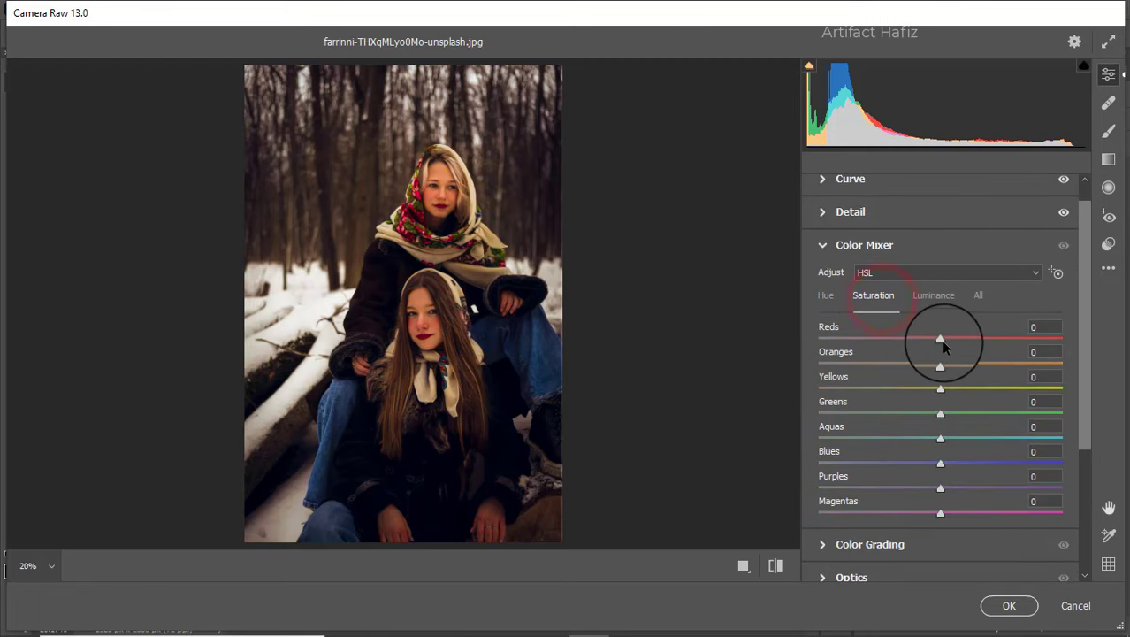
mouse_move(941, 339)
mouse_down()
mouse_move(944, 355)
mouse_move(1008, 394)
mouse_move(832, 386)
mouse_move(1029, 396)
mouse_move(796, 404)
mouse_move(852, 402)
mouse_up()
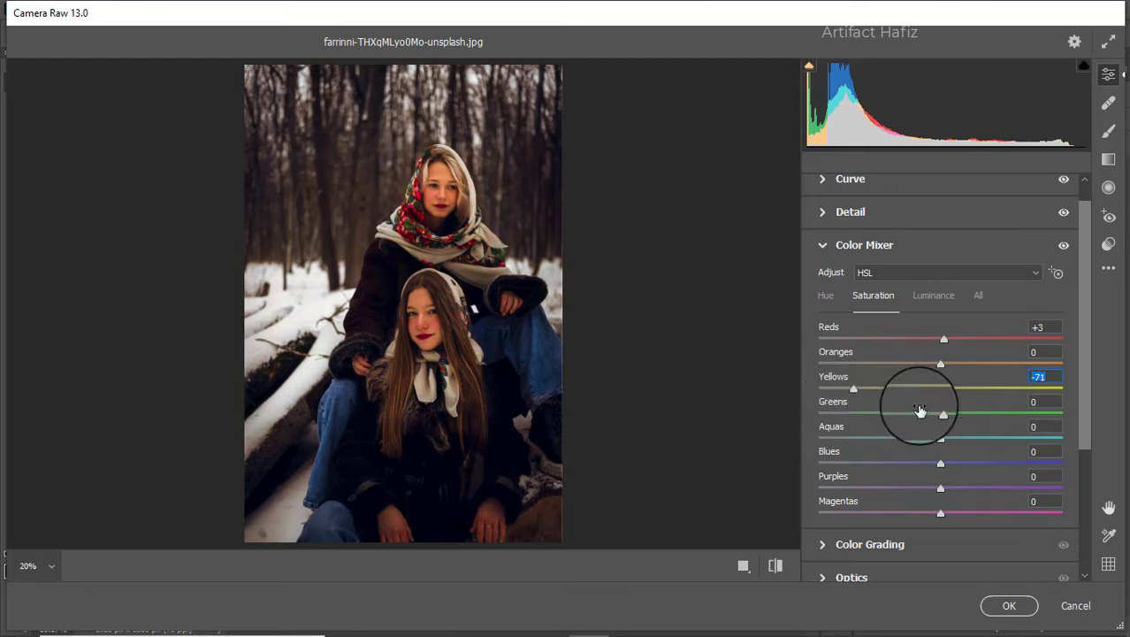
drag(940, 414, 848, 413)
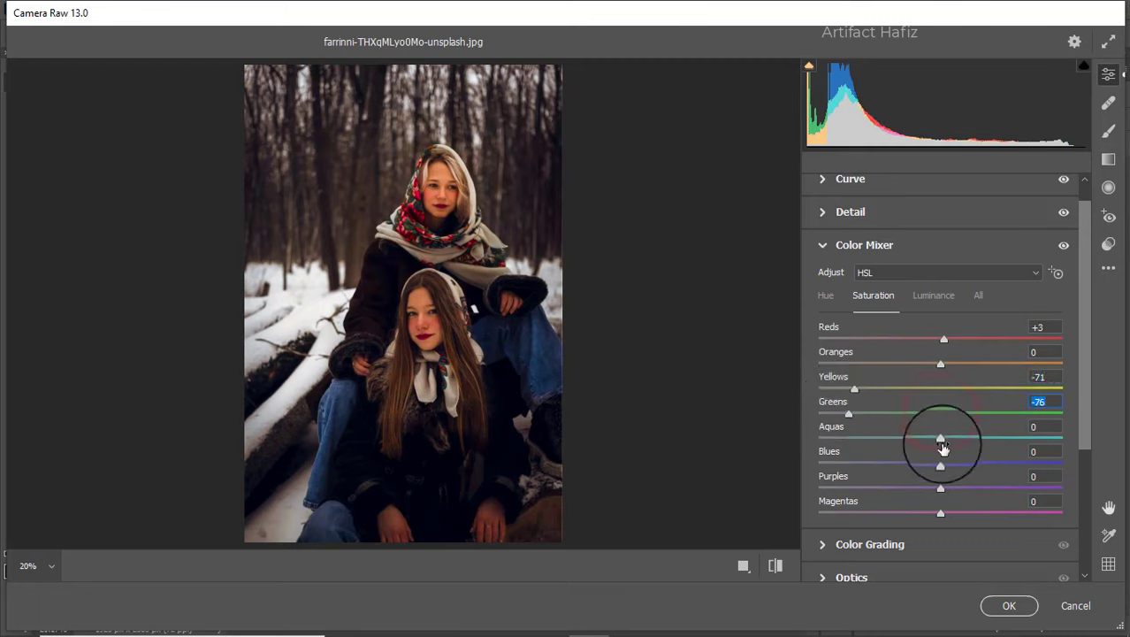
drag(941, 439, 952, 467)
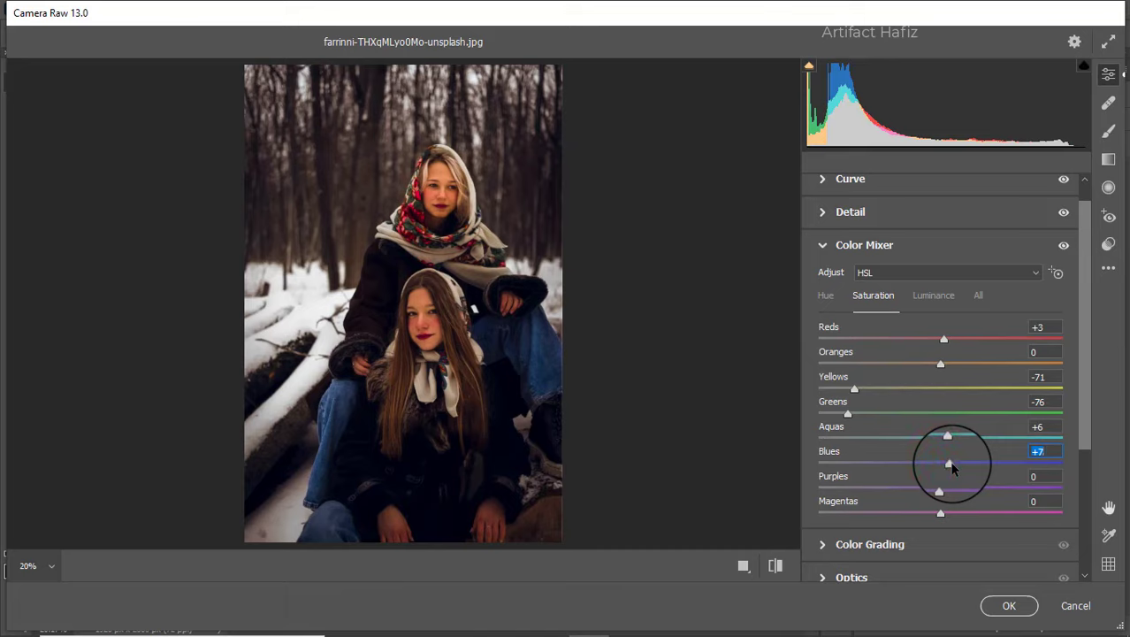
Step: Set HSL Luminance to Oranges +48, Yellows +13, Greens +9 and Aquas +10
click(929, 296)
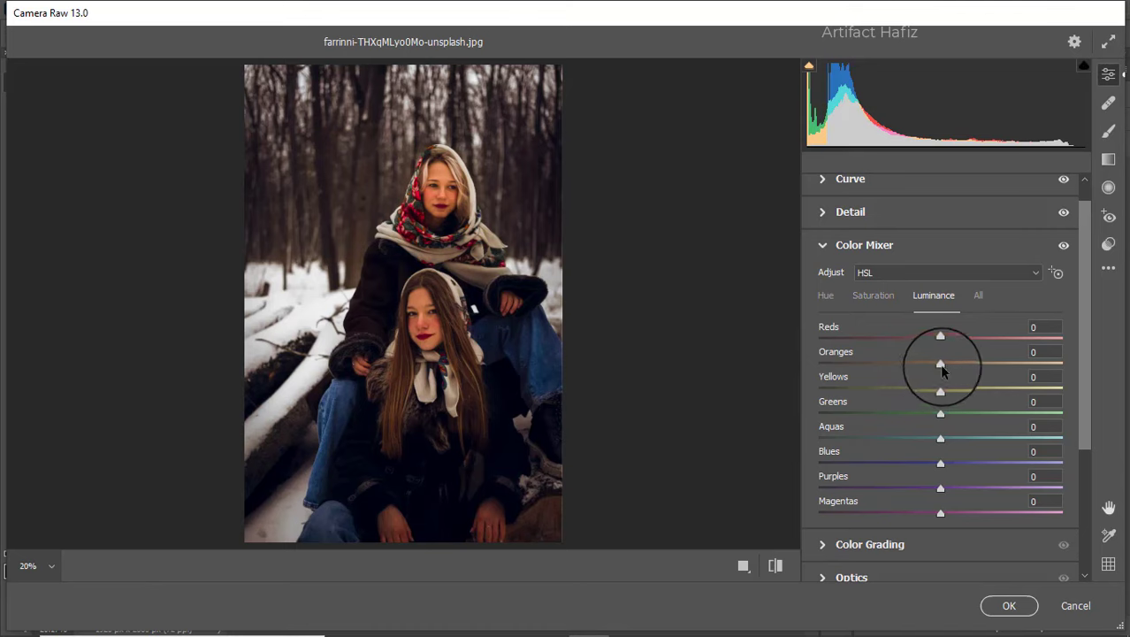
mouse_move(1008, 367)
mouse_down()
mouse_move(1018, 361)
mouse_move(947, 362)
mouse_move(1042, 373)
mouse_move(947, 358)
mouse_move(1039, 338)
mouse_move(931, 339)
mouse_up()
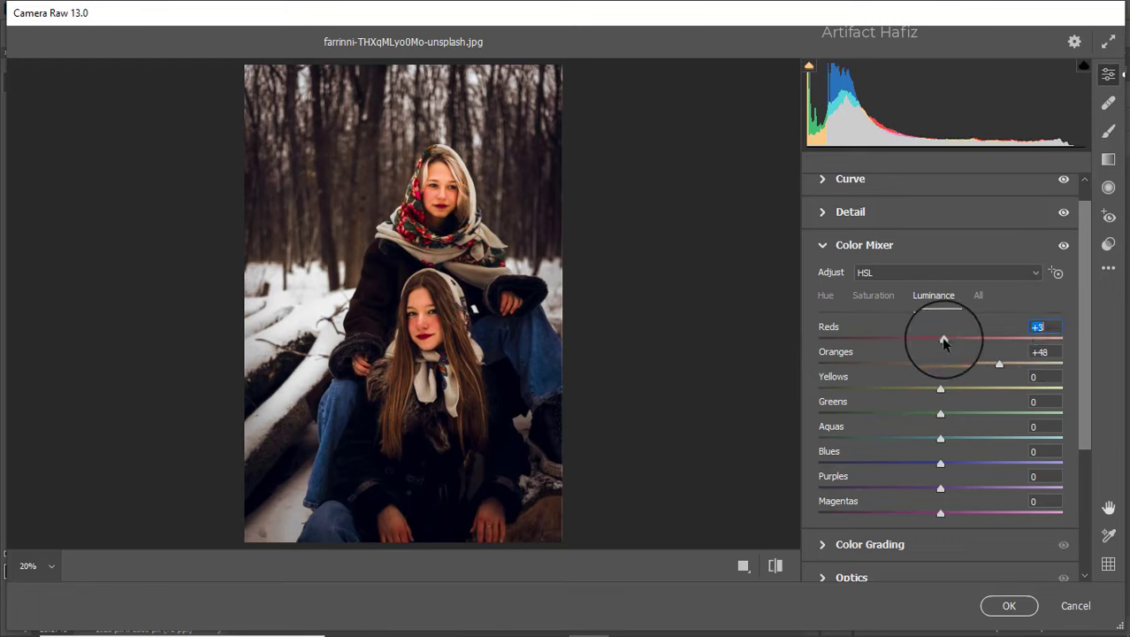
mouse_move(940, 389)
mouse_down()
mouse_move(1029, 389)
mouse_move(919, 389)
mouse_move(967, 389)
mouse_move(957, 389)
mouse_move(1035, 413)
mouse_move(935, 413)
mouse_move(901, 435)
mouse_up()
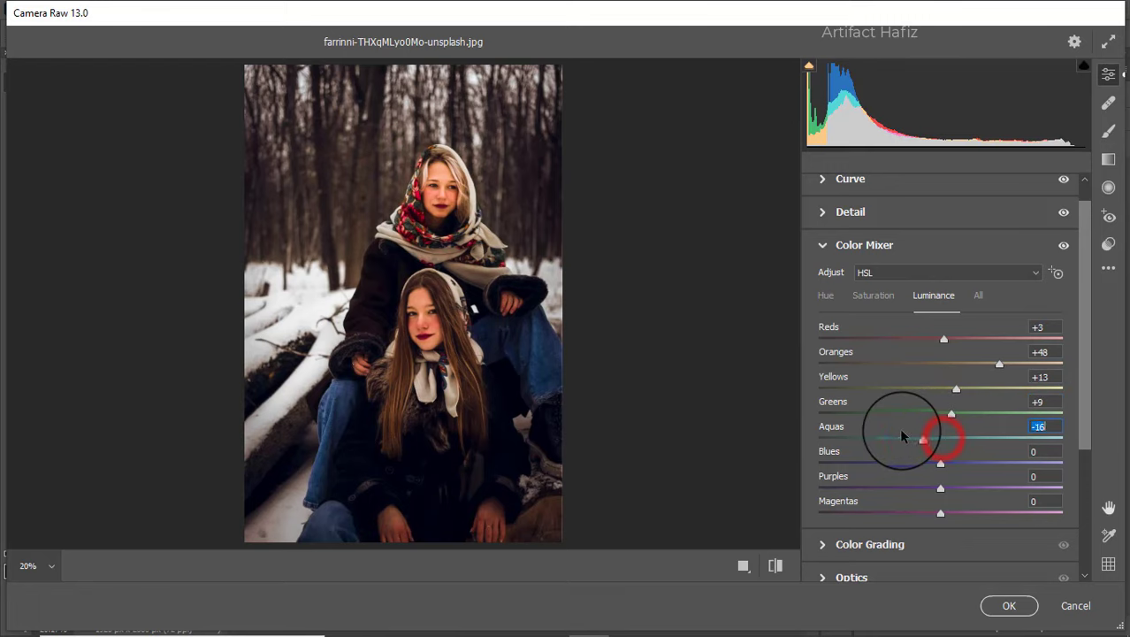
drag(970, 439, 954, 439)
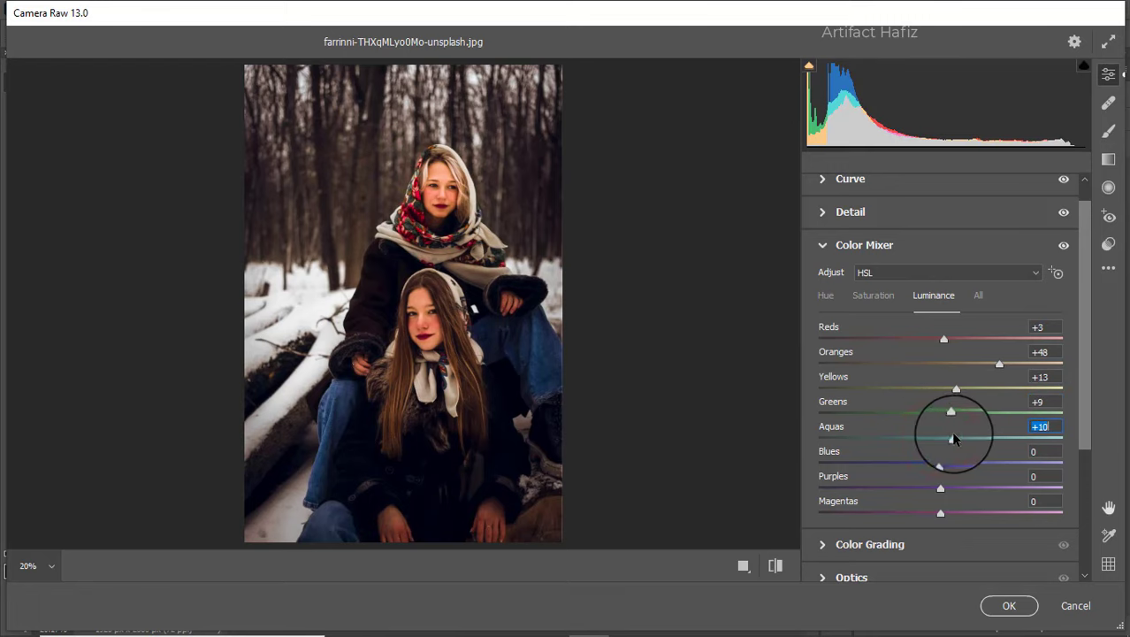
Step: Shift HSL Hue to Aquas -28 and Blues -49
click(834, 310)
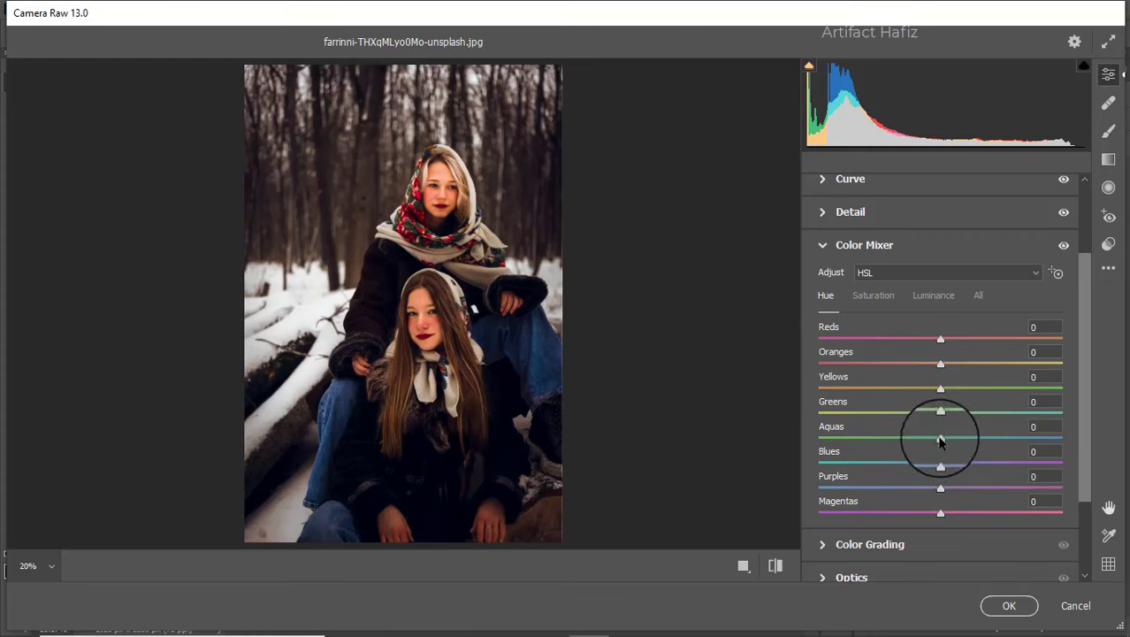
mouse_move(939, 439)
mouse_down()
mouse_move(843, 466)
mouse_move(882, 466)
mouse_up()
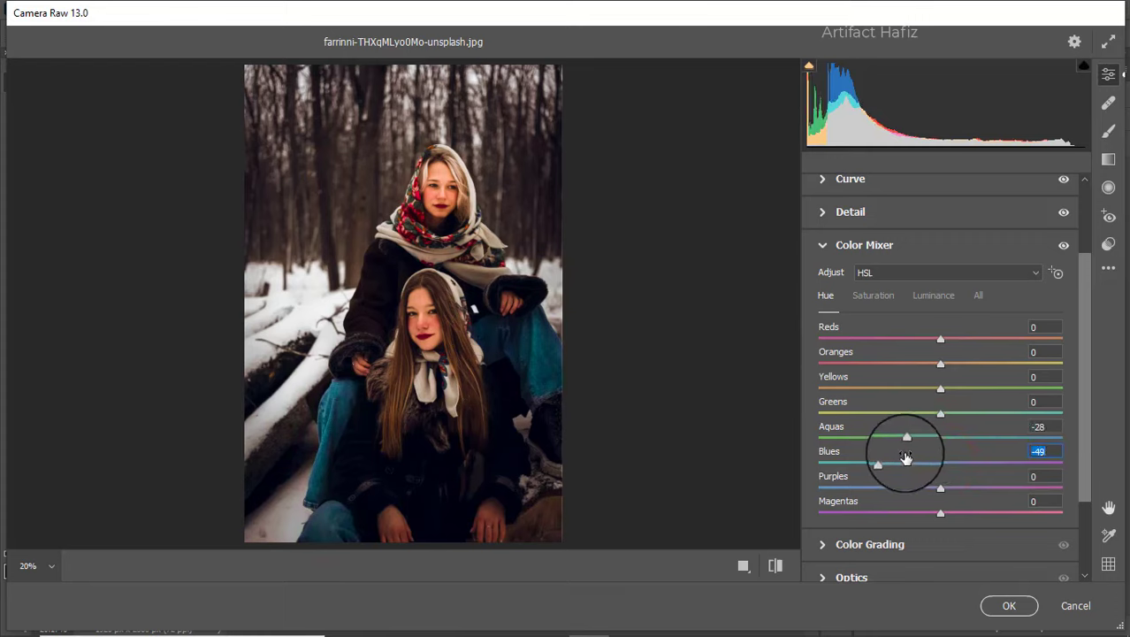
scroll(907, 458, down, 3)
scroll(912, 449, down, 1)
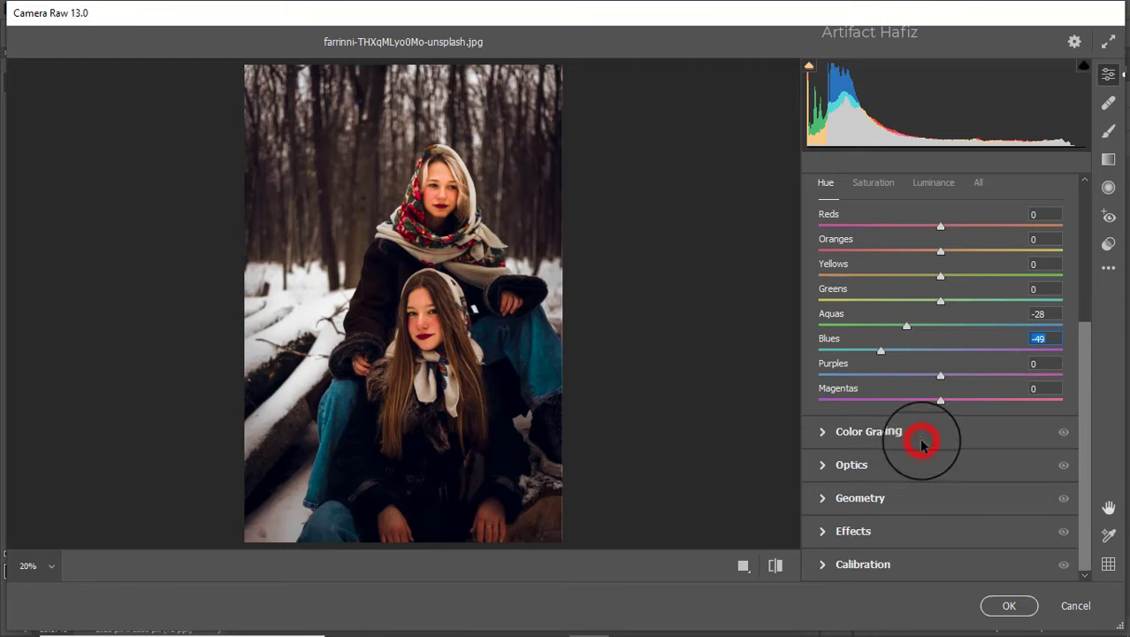
Step: Grade shadows and midtones blue (midtones H 222, S 13) and highlights teal (H 159, S 13)
click(921, 444)
mouse_move(919, 437)
mouse_down()
mouse_move(883, 442)
mouse_move(855, 470)
mouse_up()
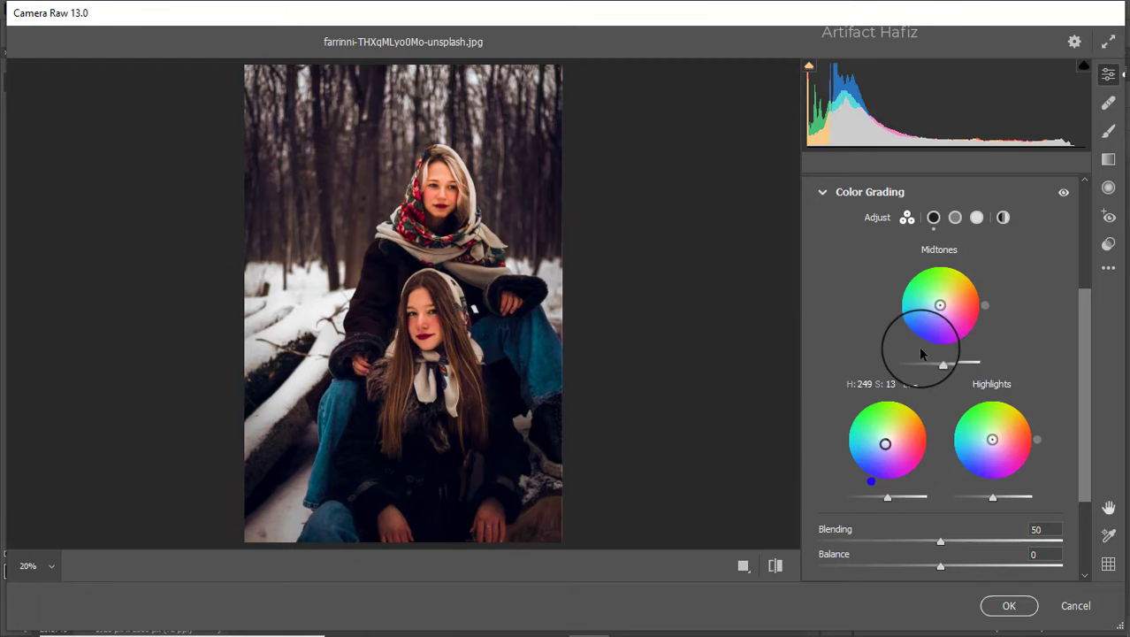
click(939, 306)
drag(939, 306, 924, 332)
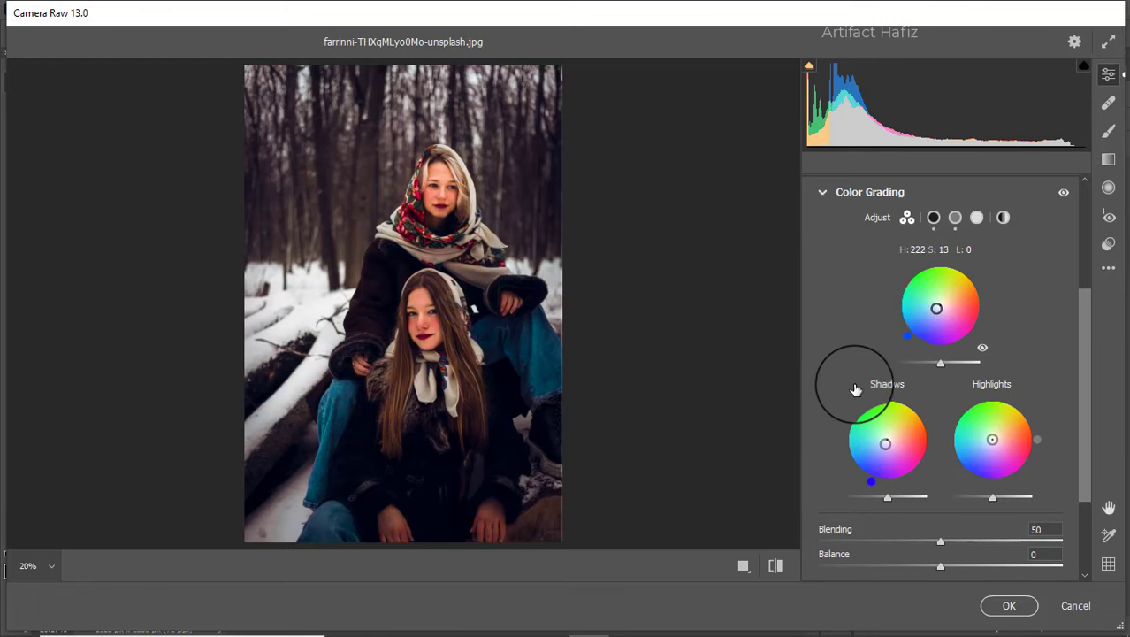
click(994, 441)
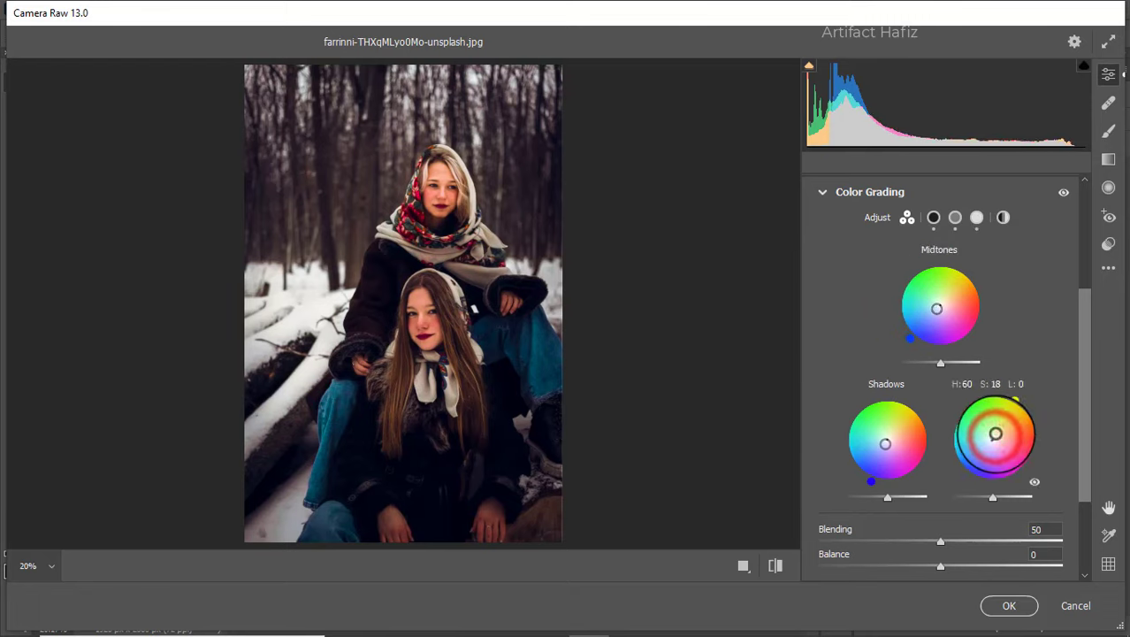
mouse_move(995, 446)
mouse_down()
mouse_move(1045, 411)
mouse_move(969, 402)
mouse_up()
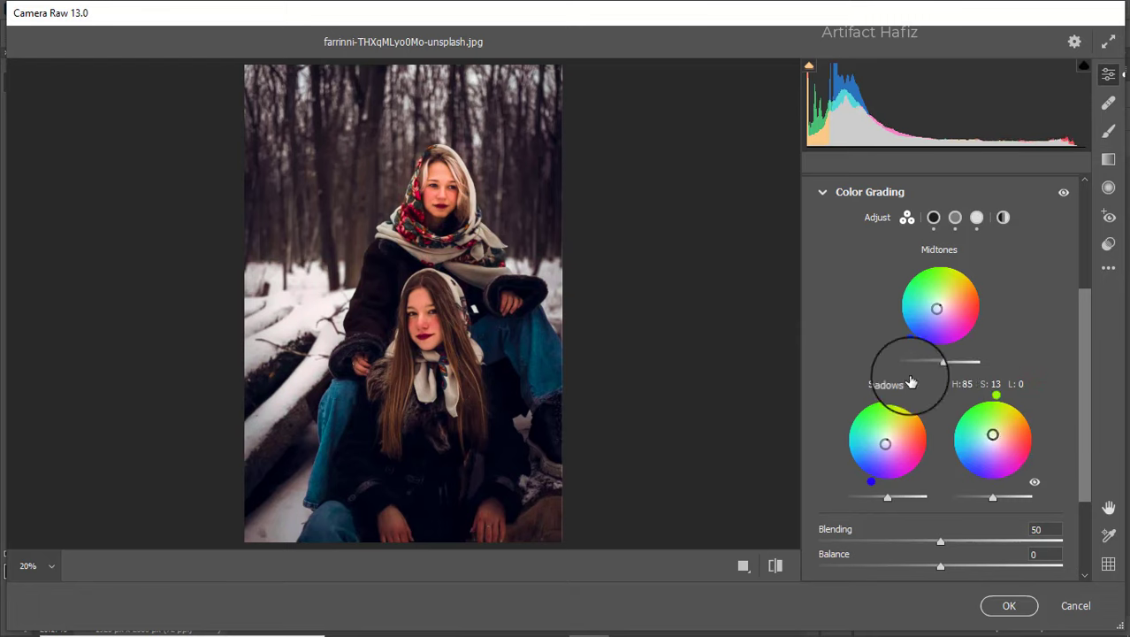
scroll(888, 398, down, 3)
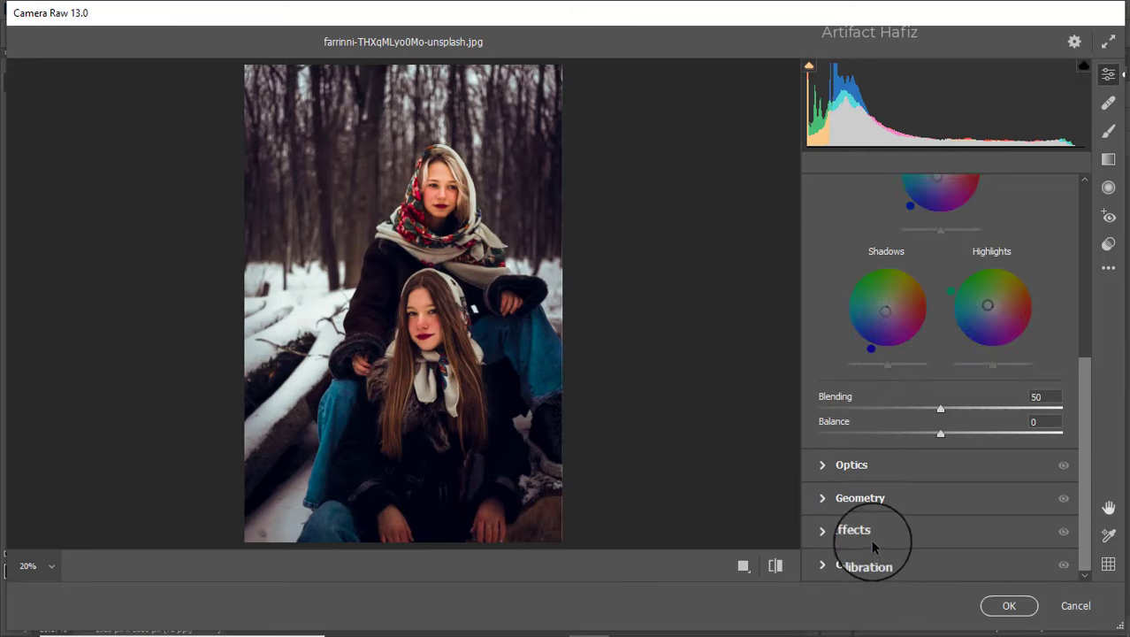
Step: Add a -7 vignette and set calibration saturation Red -16, Green +52, Blue -23
click(870, 534)
drag(941, 401, 937, 401)
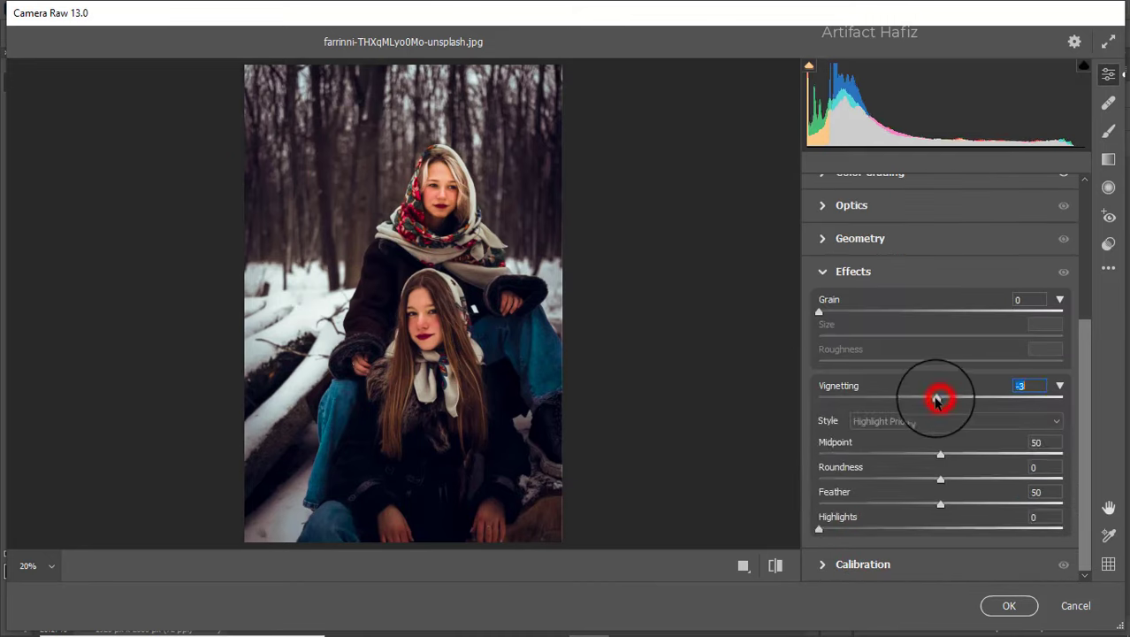
click(886, 563)
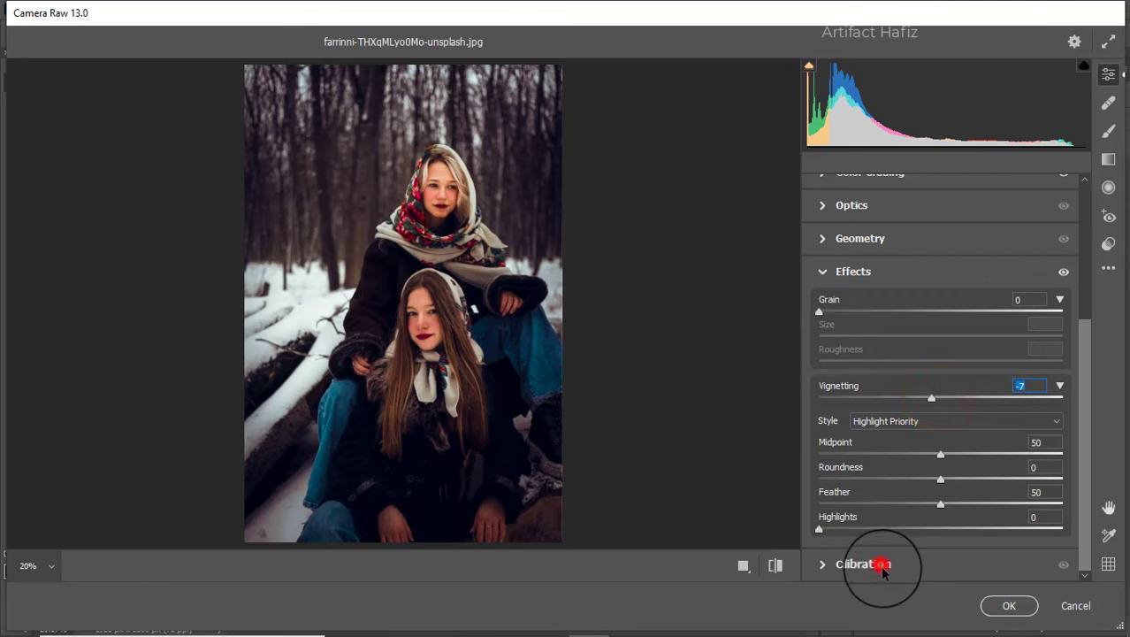
click(893, 561)
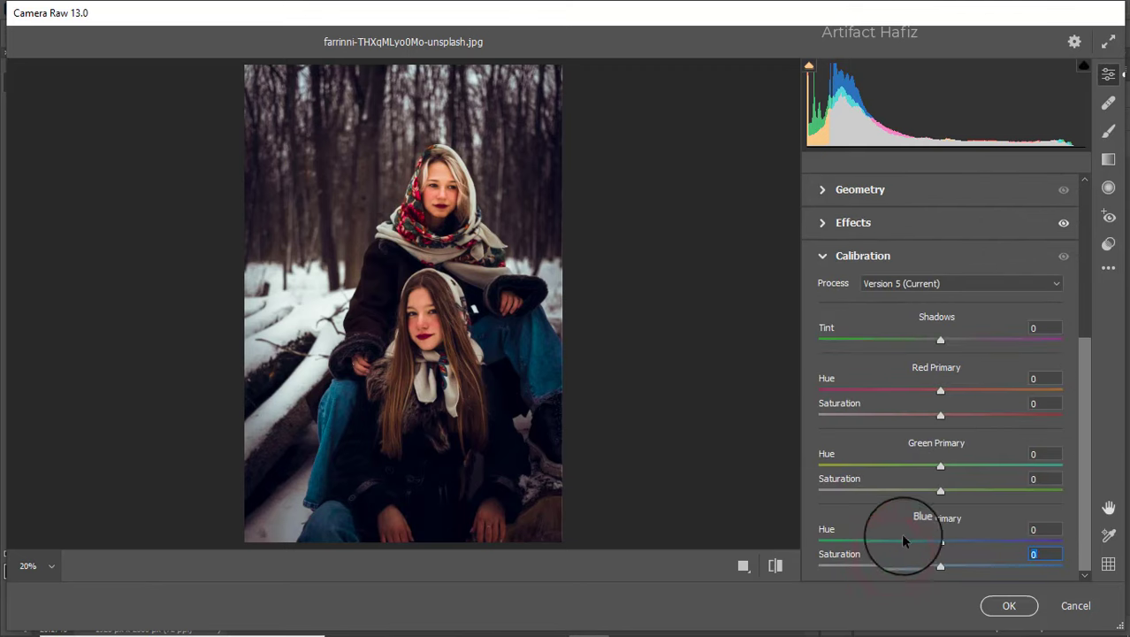
drag(940, 492, 1003, 490)
drag(940, 415, 921, 416)
drag(933, 571, 914, 571)
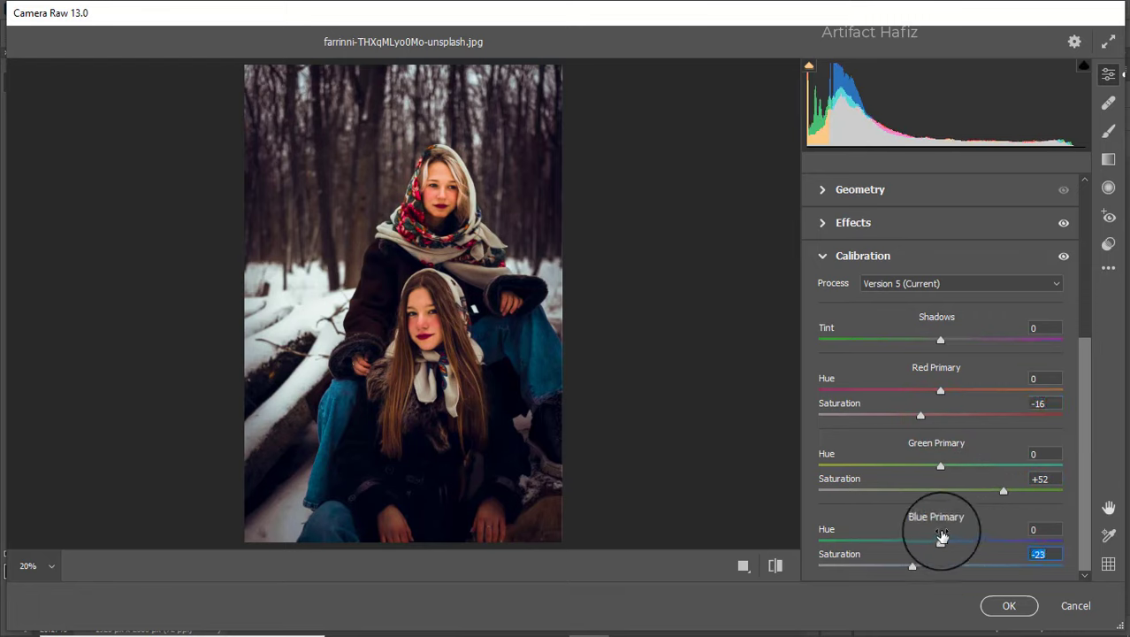
Step: Draw a radial filter covering both girls with Exposure +0.10 and Whites +51
click(1110, 191)
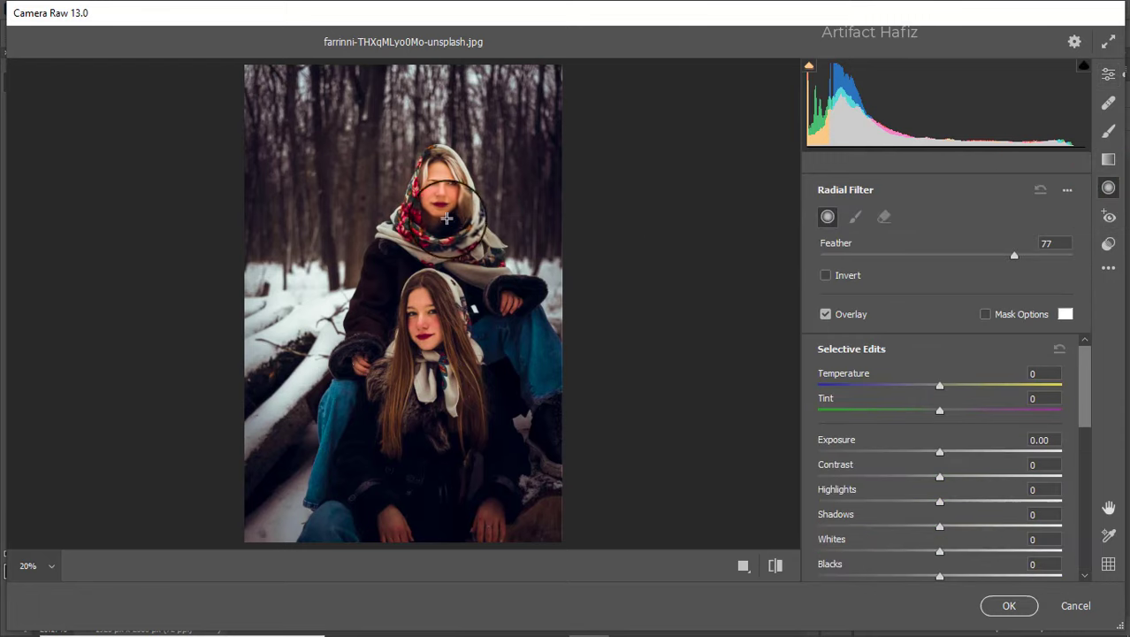
drag(414, 170, 500, 310)
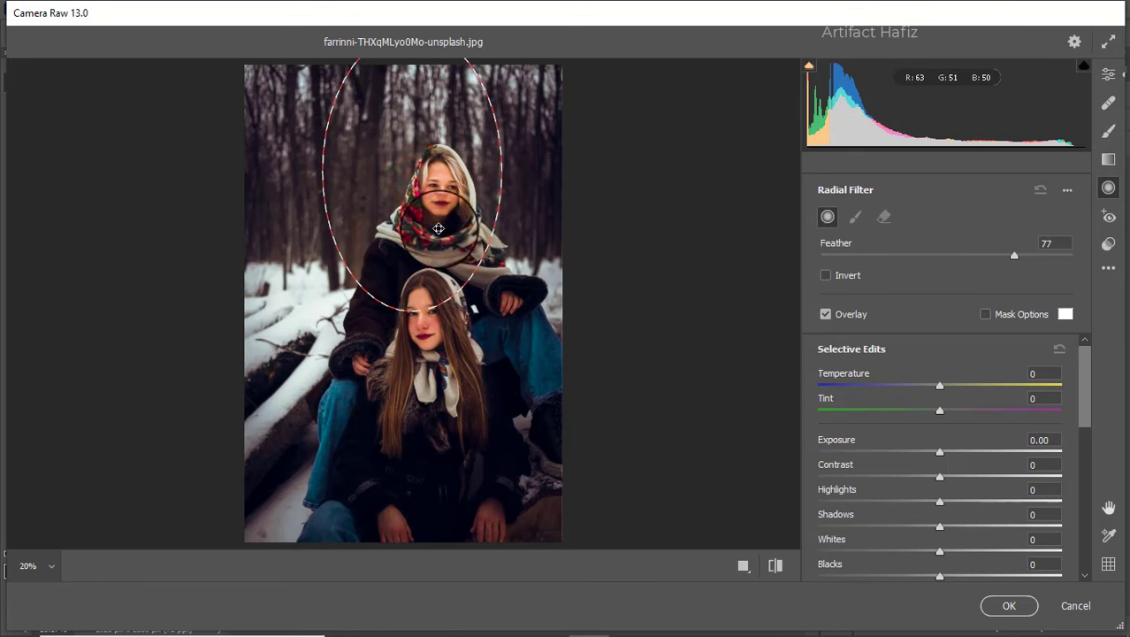
drag(415, 174, 434, 263)
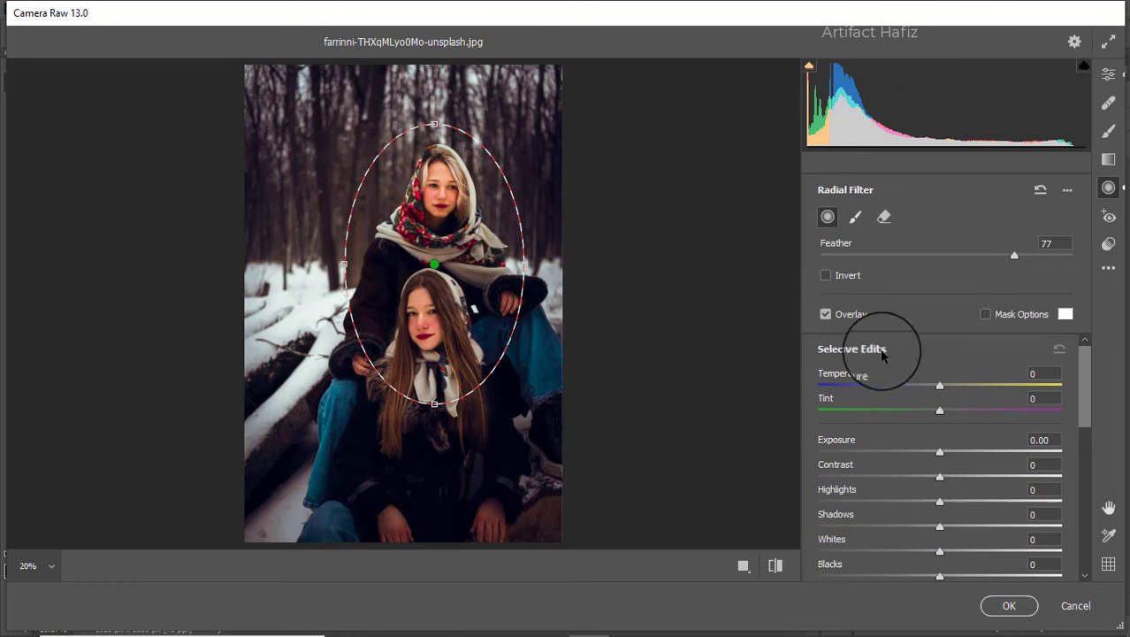
mouse_move(939, 451)
mouse_down()
mouse_move(964, 449)
mouse_move(944, 458)
mouse_up()
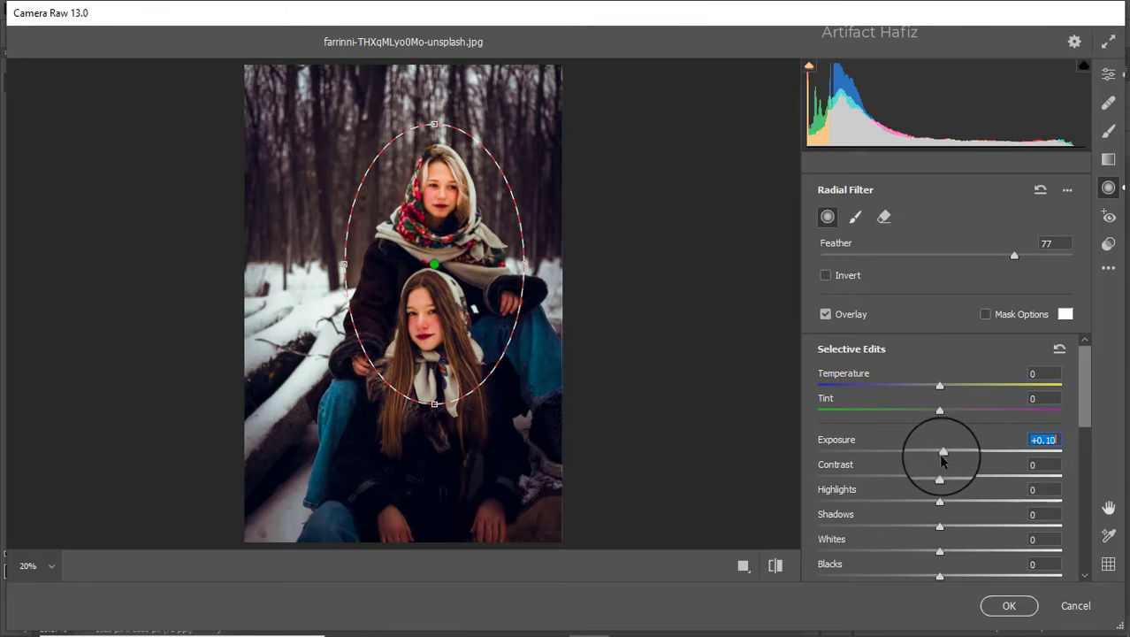
drag(940, 551, 1000, 551)
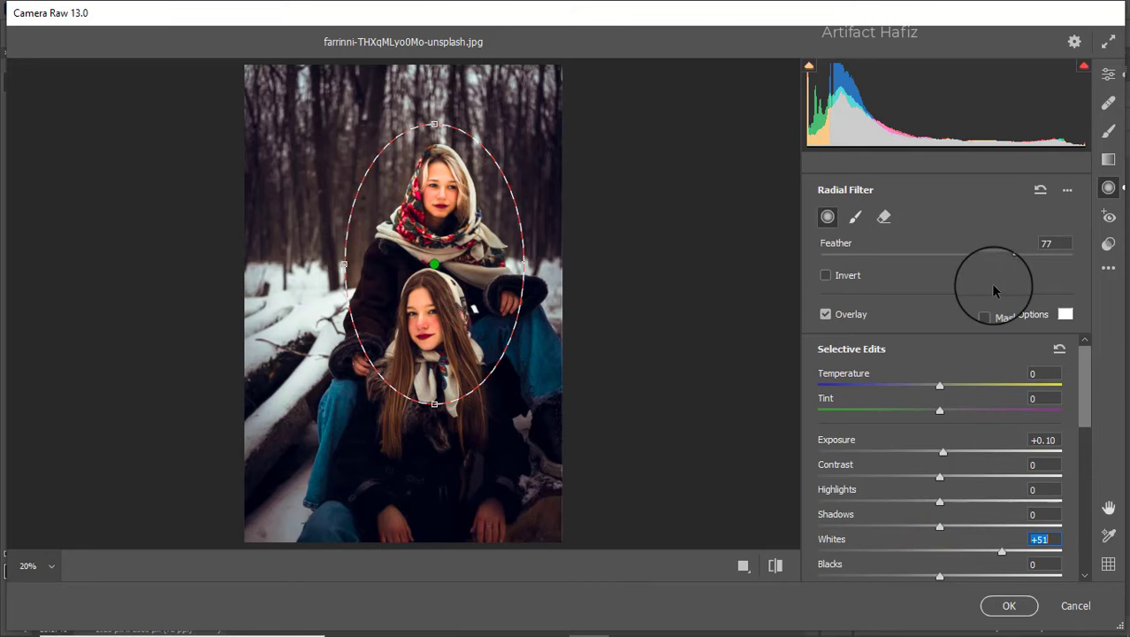
Step: Draw a tilted graduated filter down from the image top with Exposure -0.60
click(1113, 161)
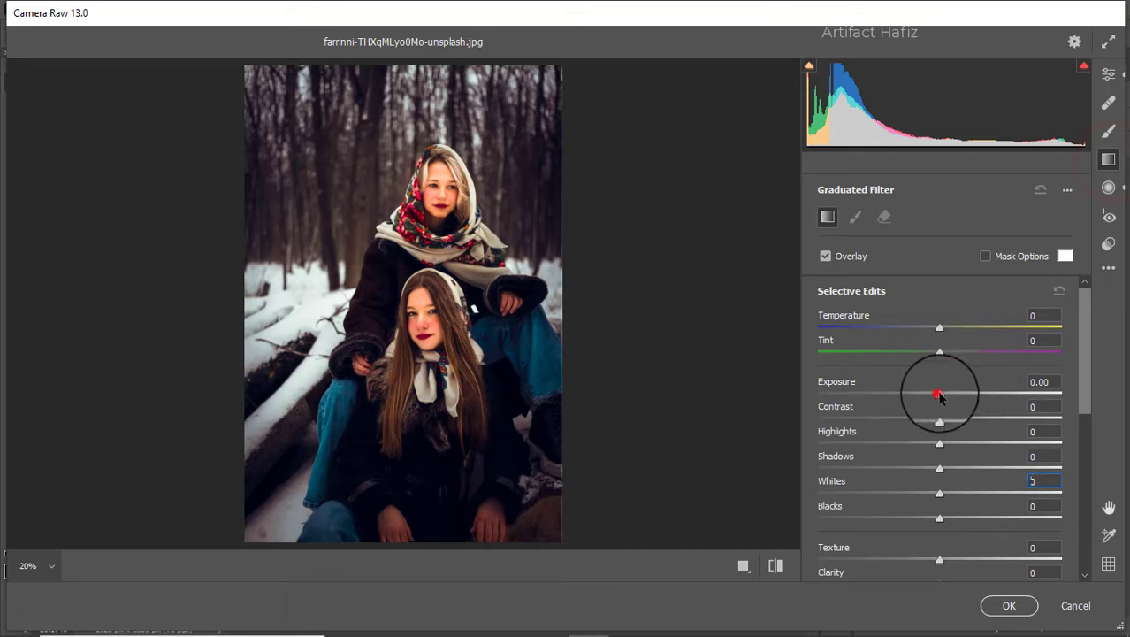
drag(937, 394, 979, 395)
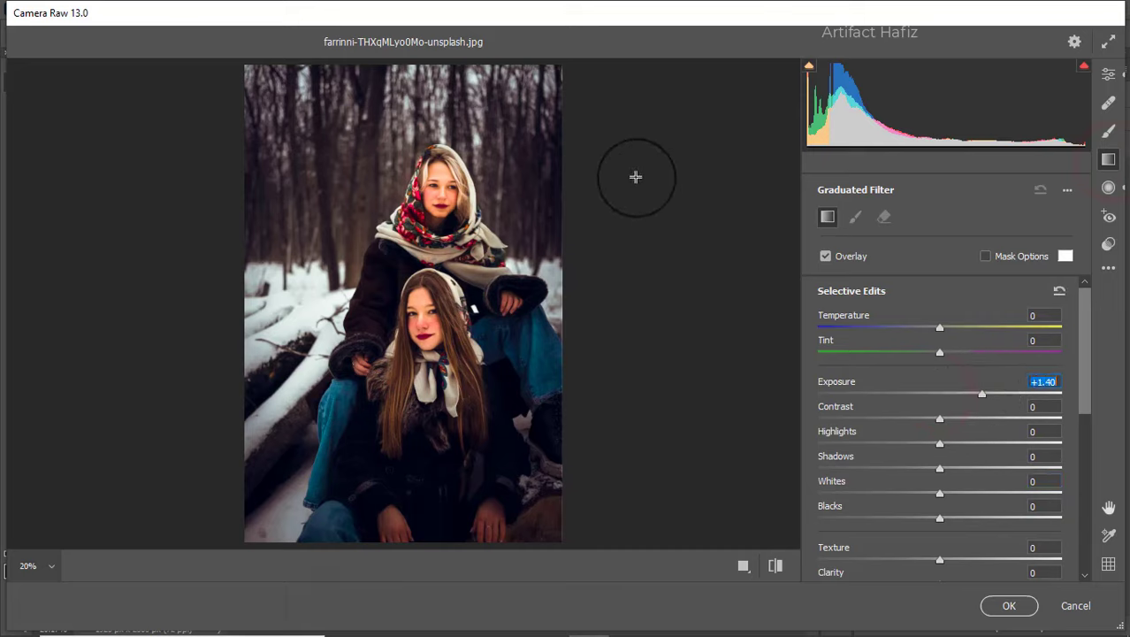
mouse_move(433, 63)
mouse_down()
mouse_move(426, 337)
mouse_move(441, 274)
mouse_move(425, 257)
mouse_up()
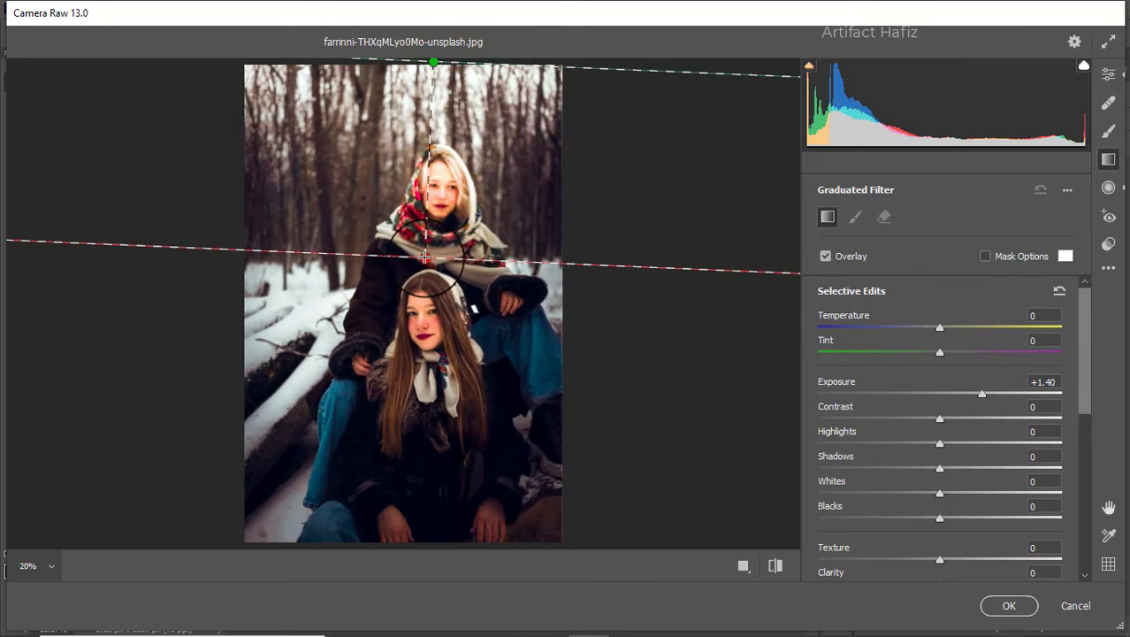
drag(531, 261, 518, 307)
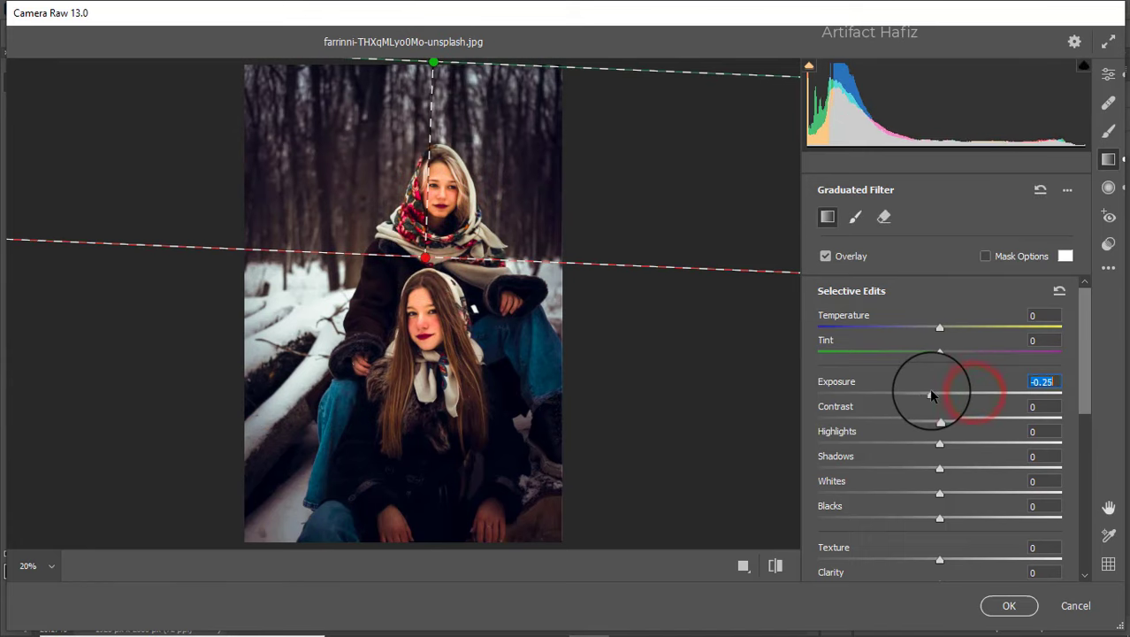
mouse_move(941, 392)
mouse_down()
mouse_move(807, 394)
mouse_move(921, 392)
mouse_up()
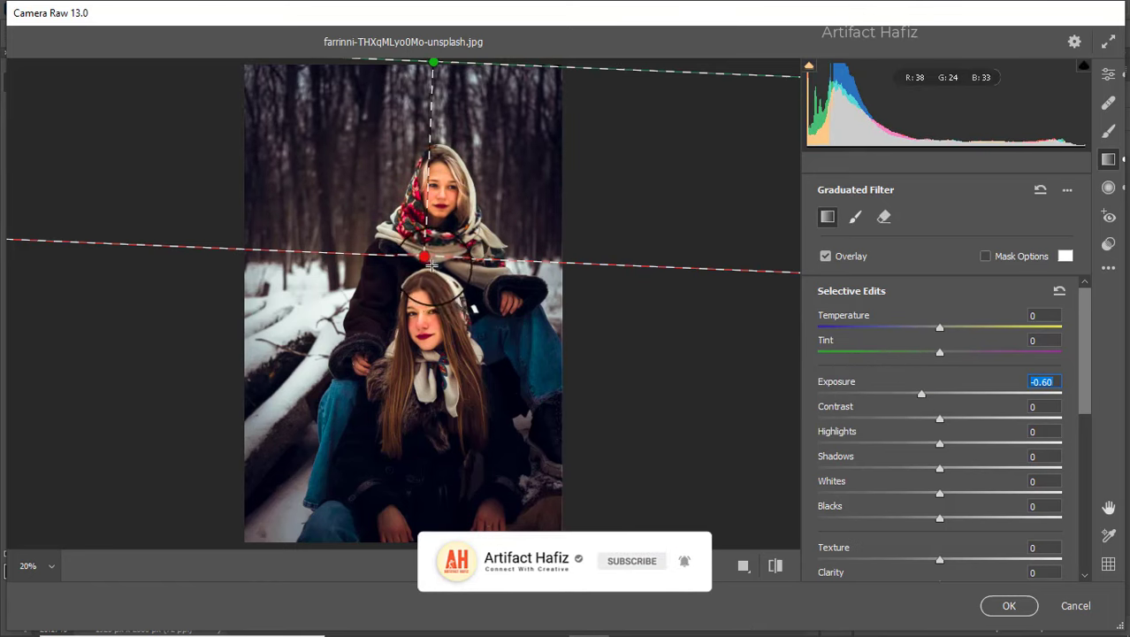
Step: Reposition the gradient, tilting it up to the right near the faces, and lift its Blacks to +7
drag(437, 270, 440, 200)
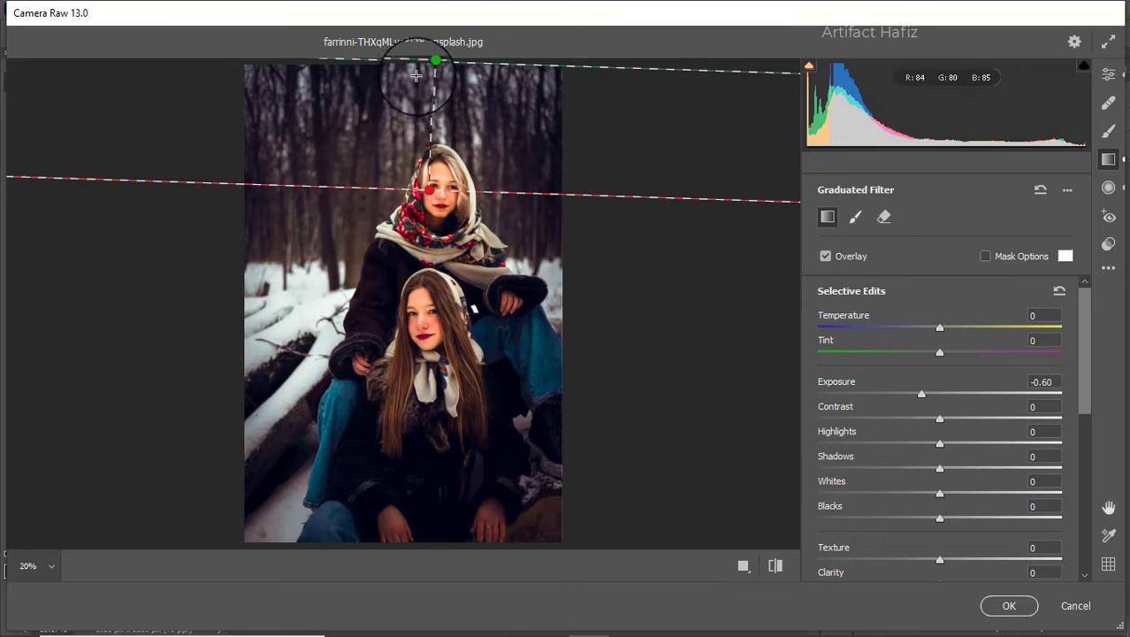
mouse_move(432, 64)
mouse_down()
mouse_move(433, 129)
mouse_move(429, 112)
mouse_up()
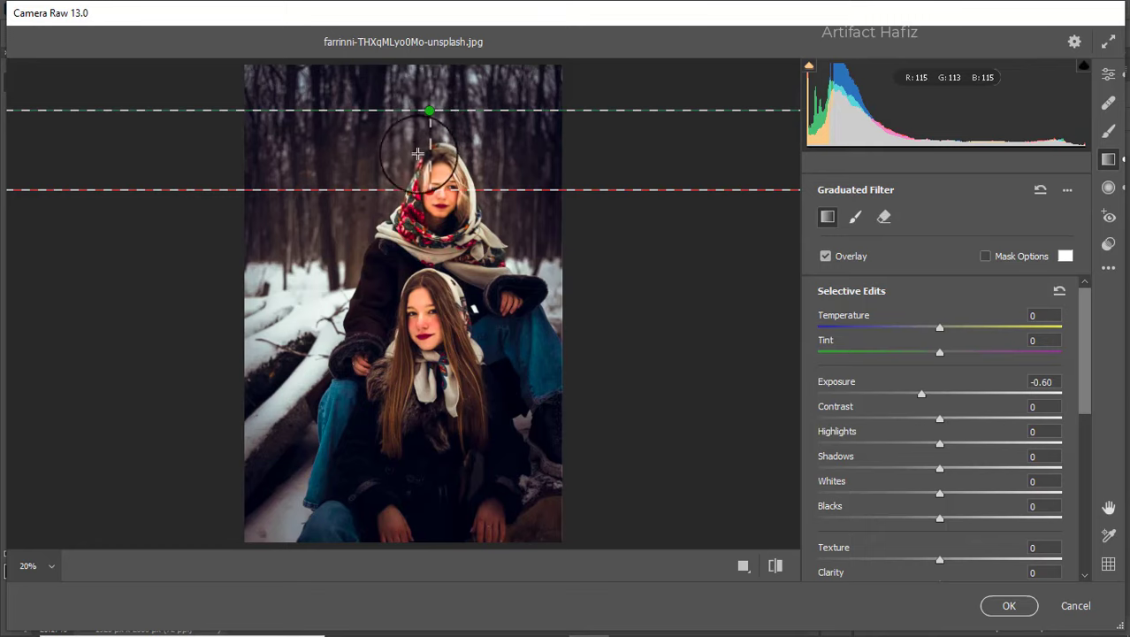
drag(433, 202, 450, 196)
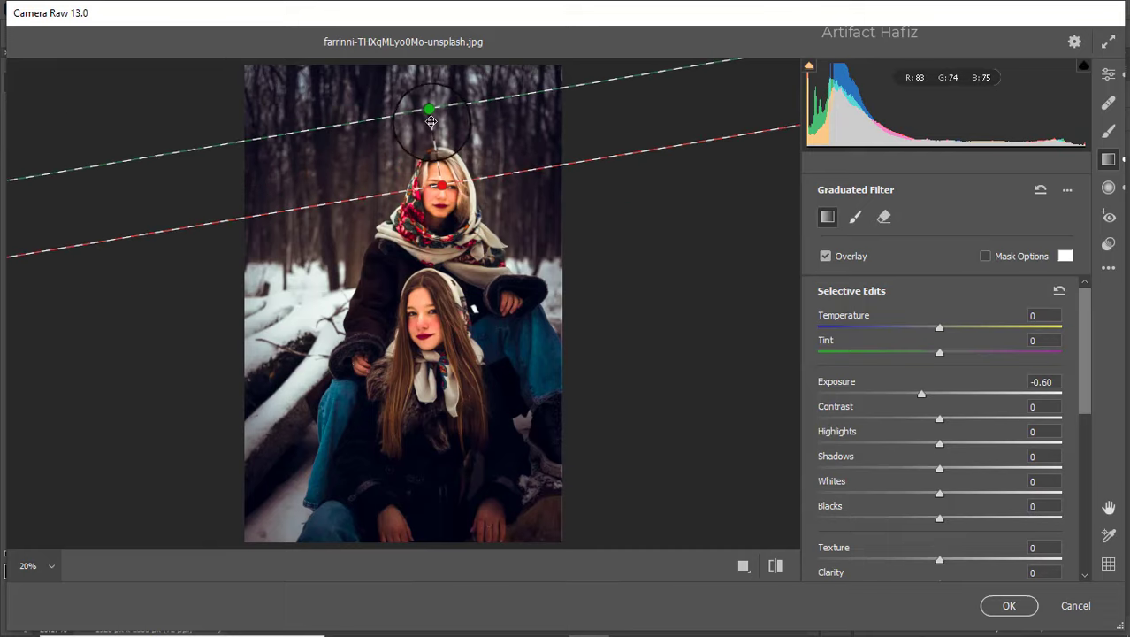
drag(429, 111, 426, 91)
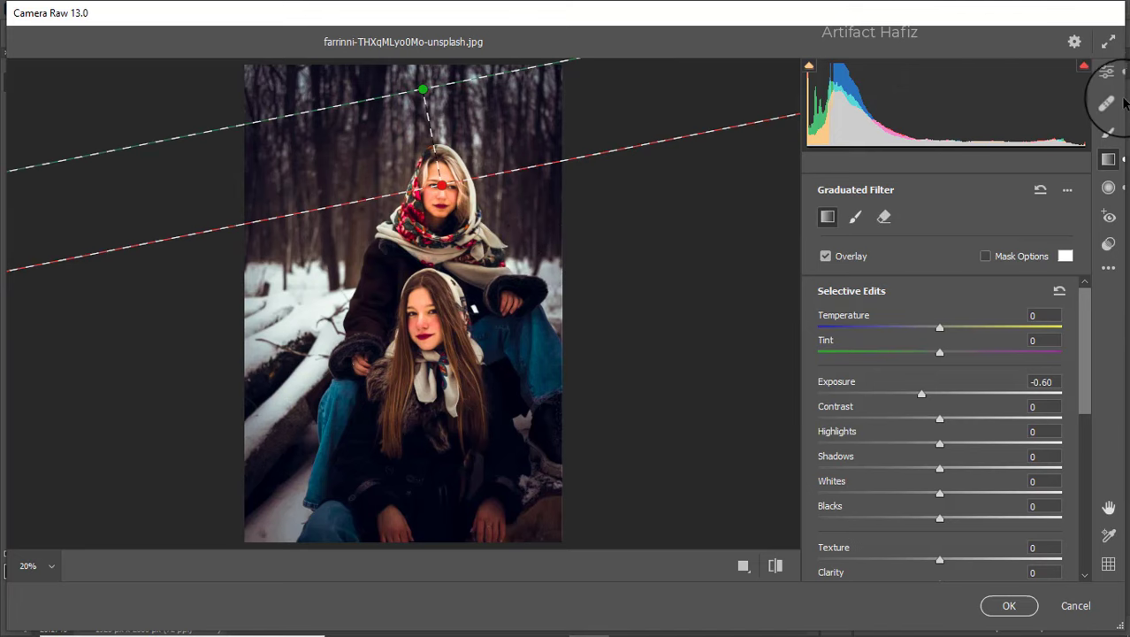
scroll(993, 443, down, 1)
scroll(994, 444, down, 1)
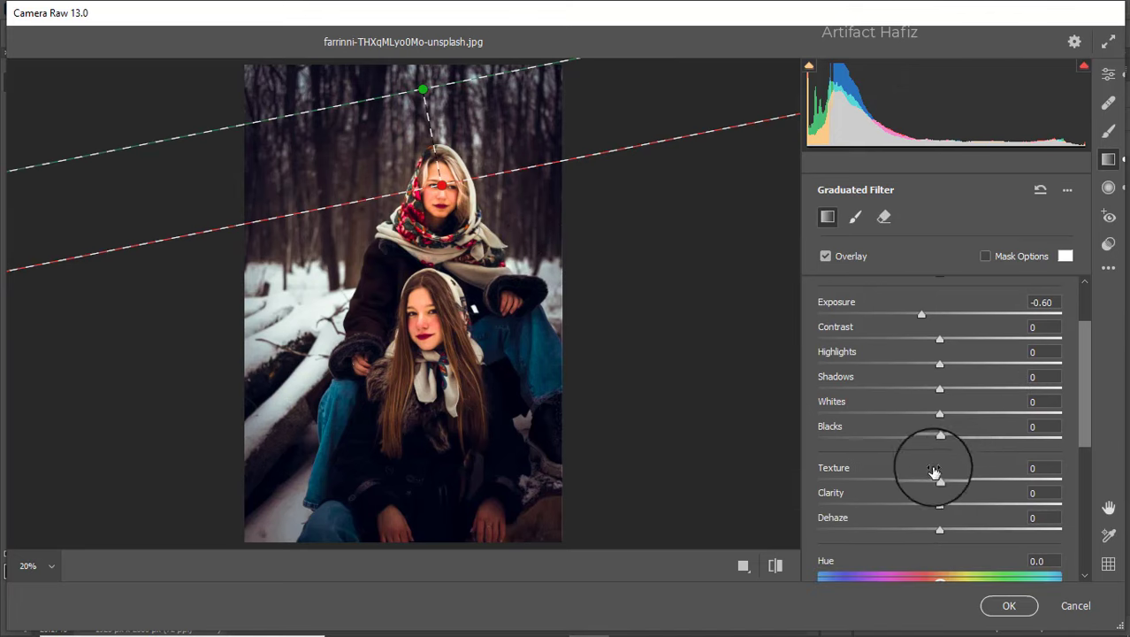
mouse_move(942, 442)
mouse_down()
mouse_move(1002, 440)
mouse_move(951, 442)
mouse_up()
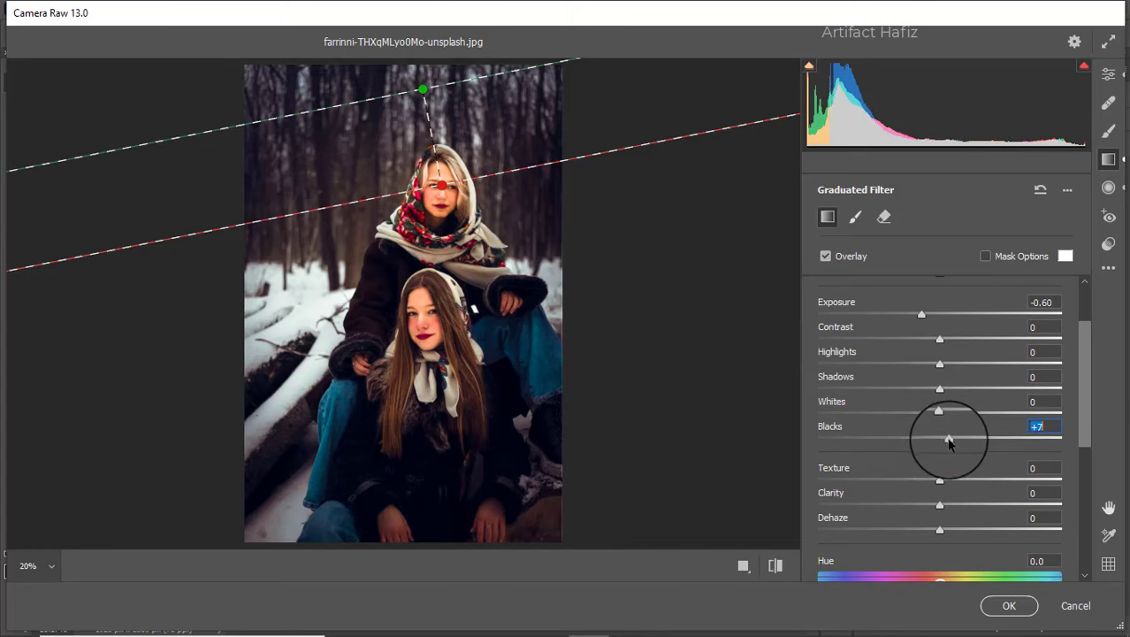
Step: Raise the global Basic Blacks value from -14 to +24
click(1108, 76)
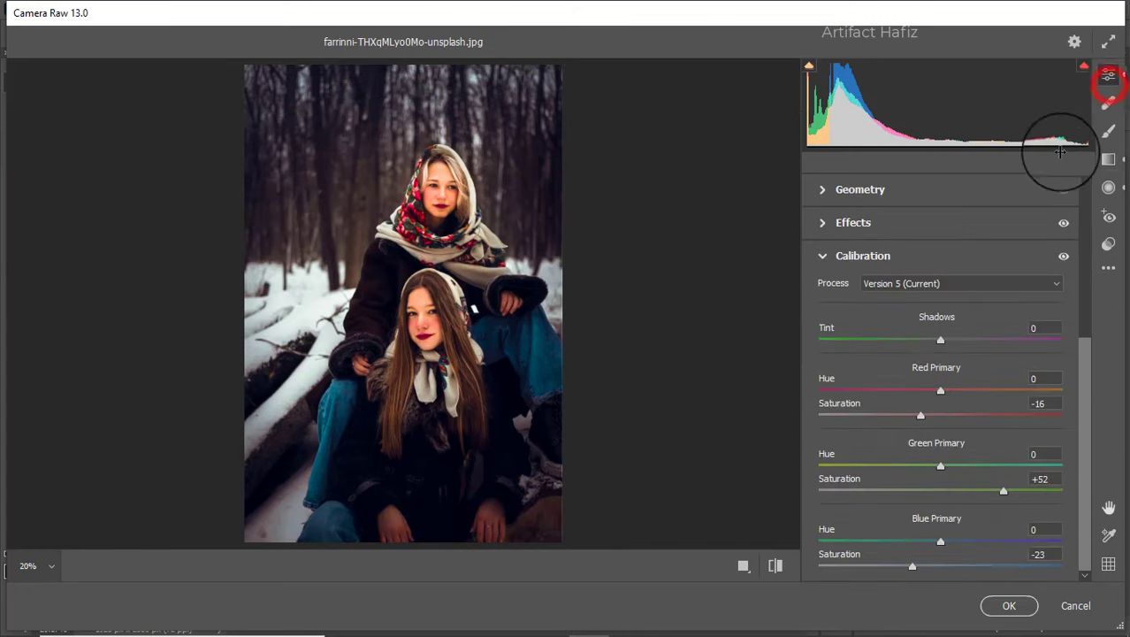
drag(1082, 347, 1072, 190)
click(823, 255)
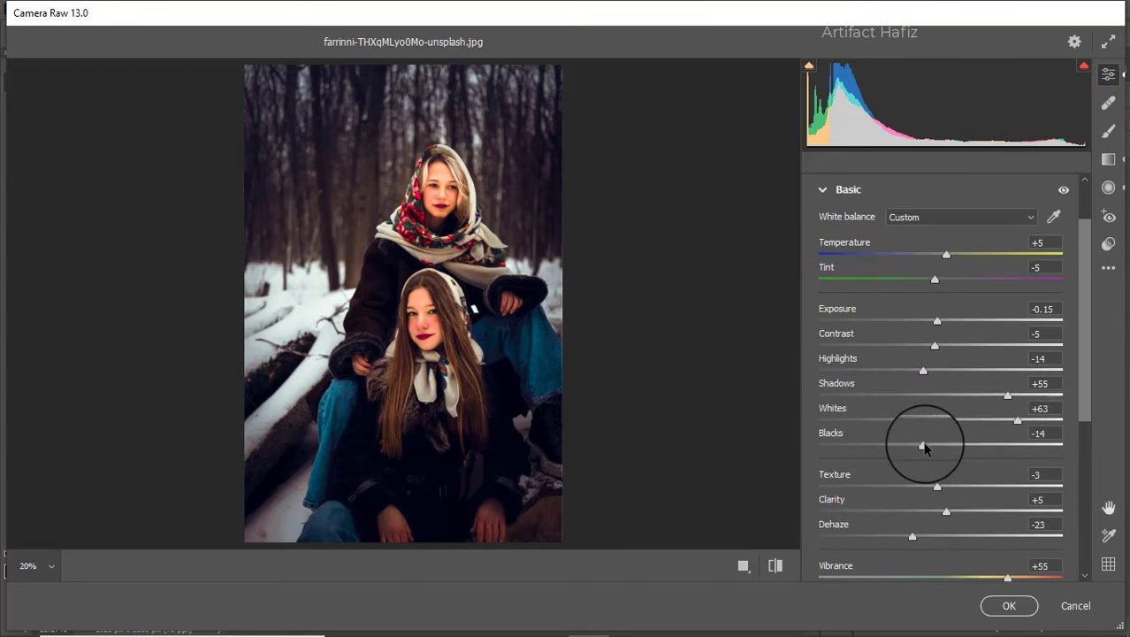
mouse_move(922, 446)
mouse_down()
mouse_move(997, 434)
mouse_move(922, 442)
mouse_move(968, 443)
mouse_up()
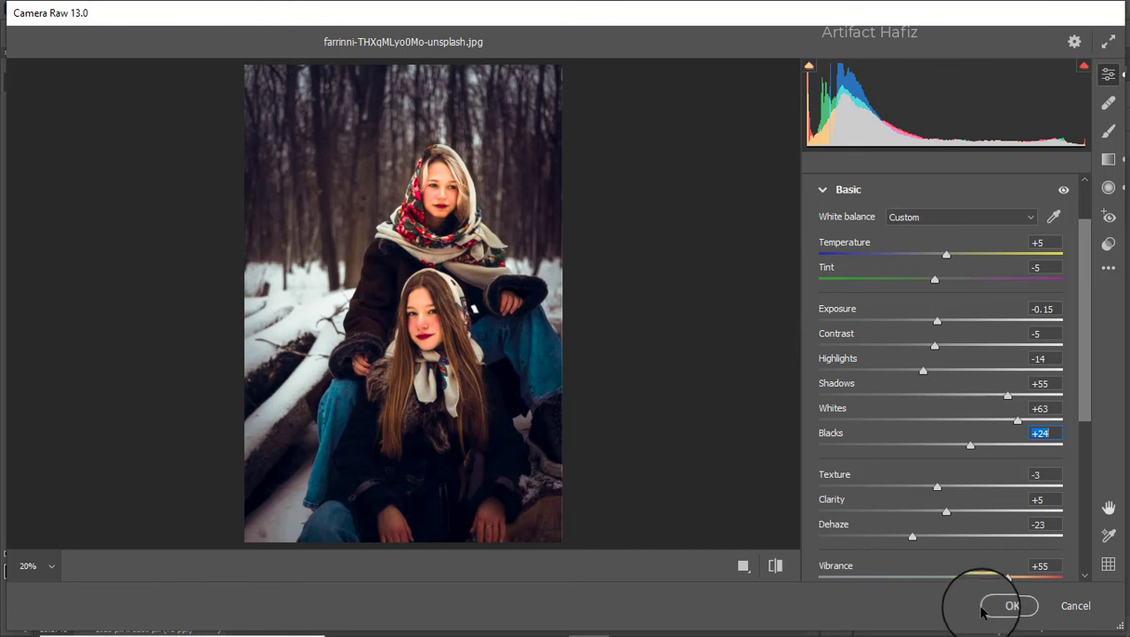
Step: Apply the Camera Raw filter and toggle the Background copy layer to compare before and after
click(1013, 605)
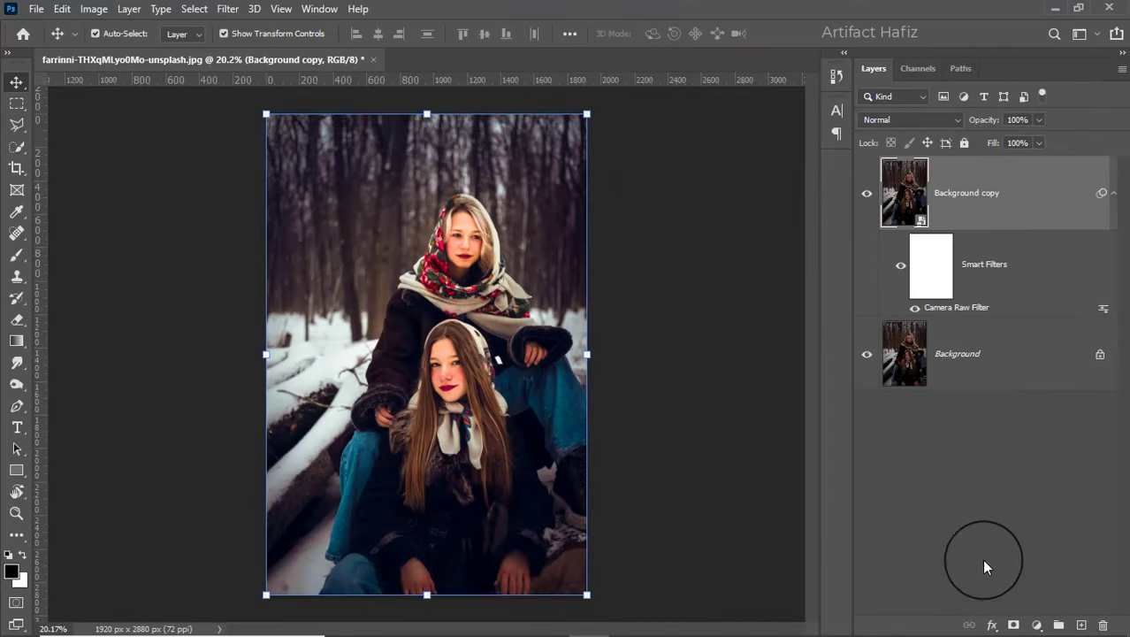
click(864, 193)
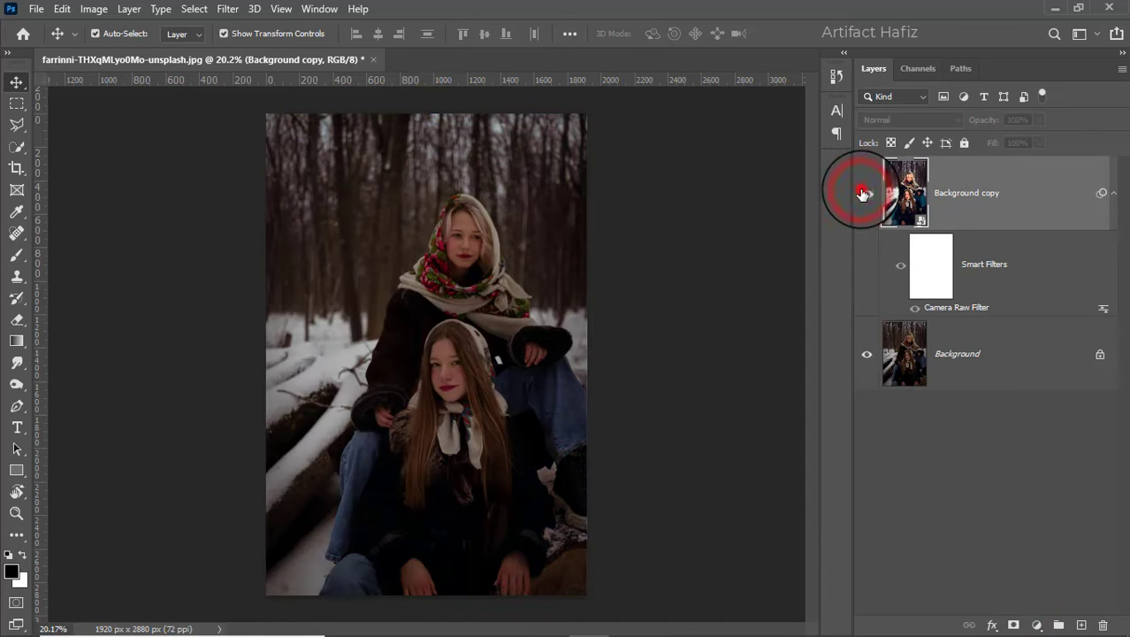
click(864, 193)
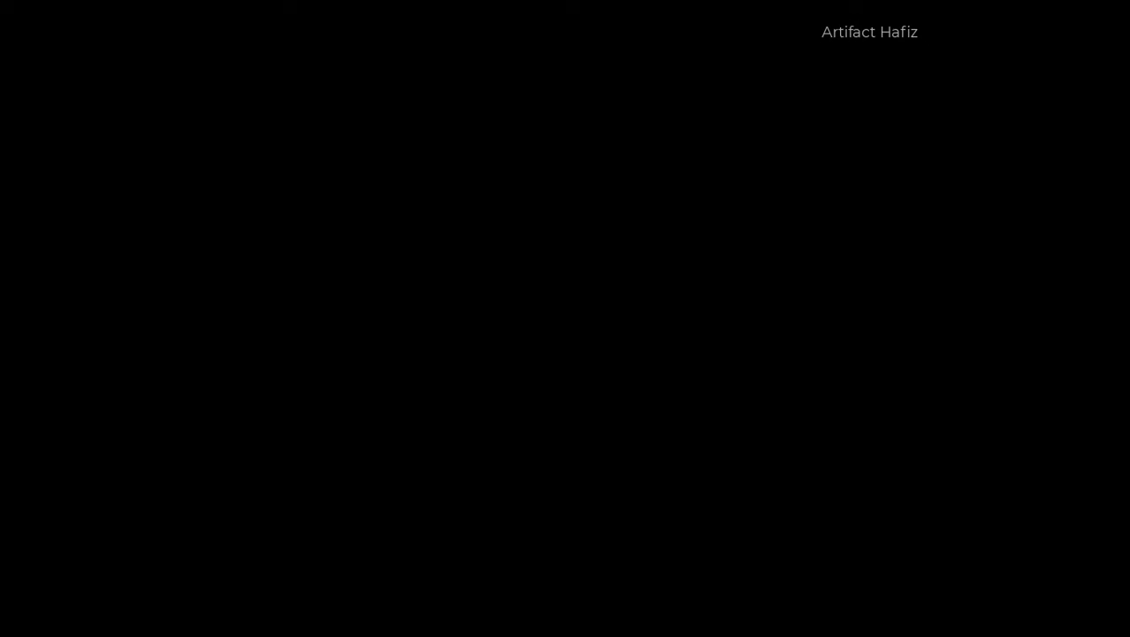